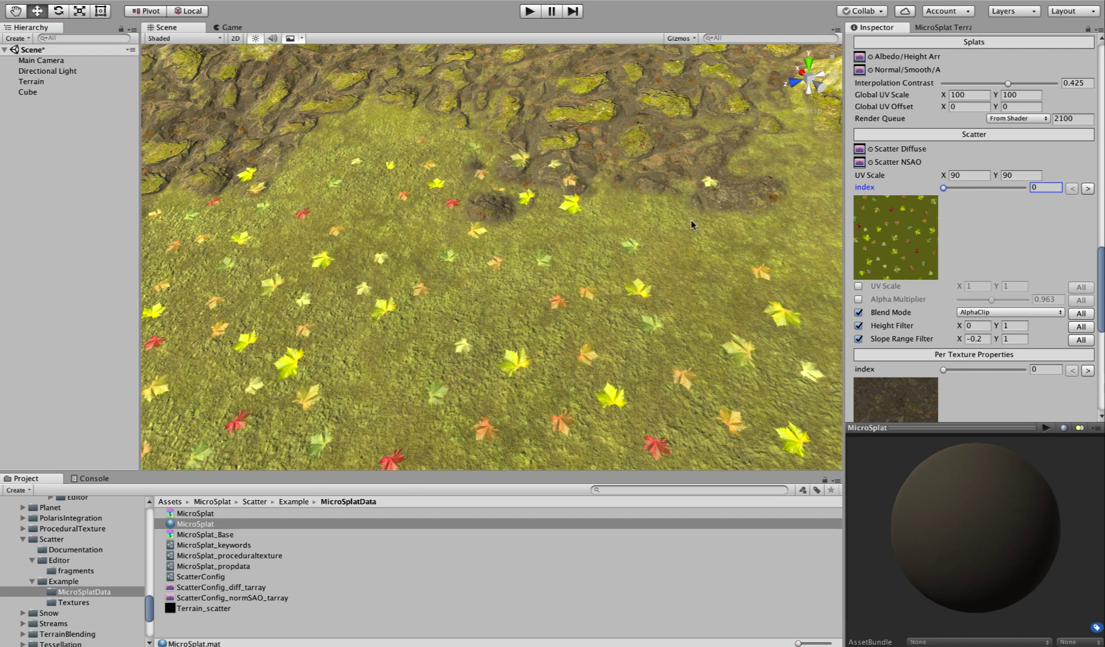
Orbit the Scene view over the leafy, rocky terrain and scroll through the scatter settings.
alt+drag(647, 239, 576, 264)
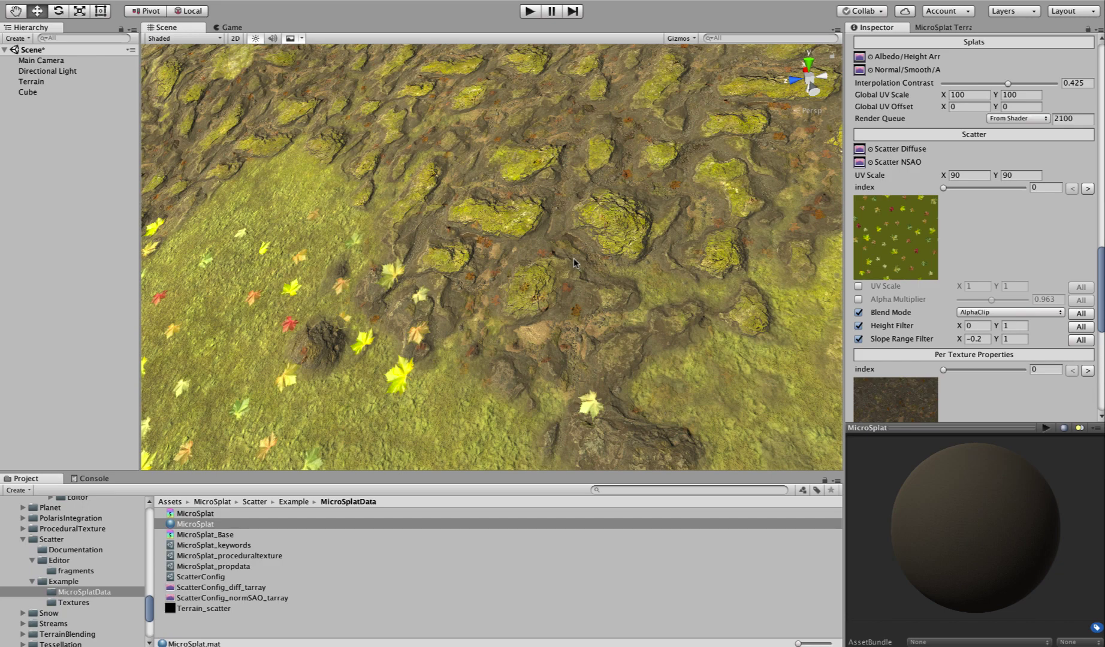
alt+drag(432, 317, 529, 284)
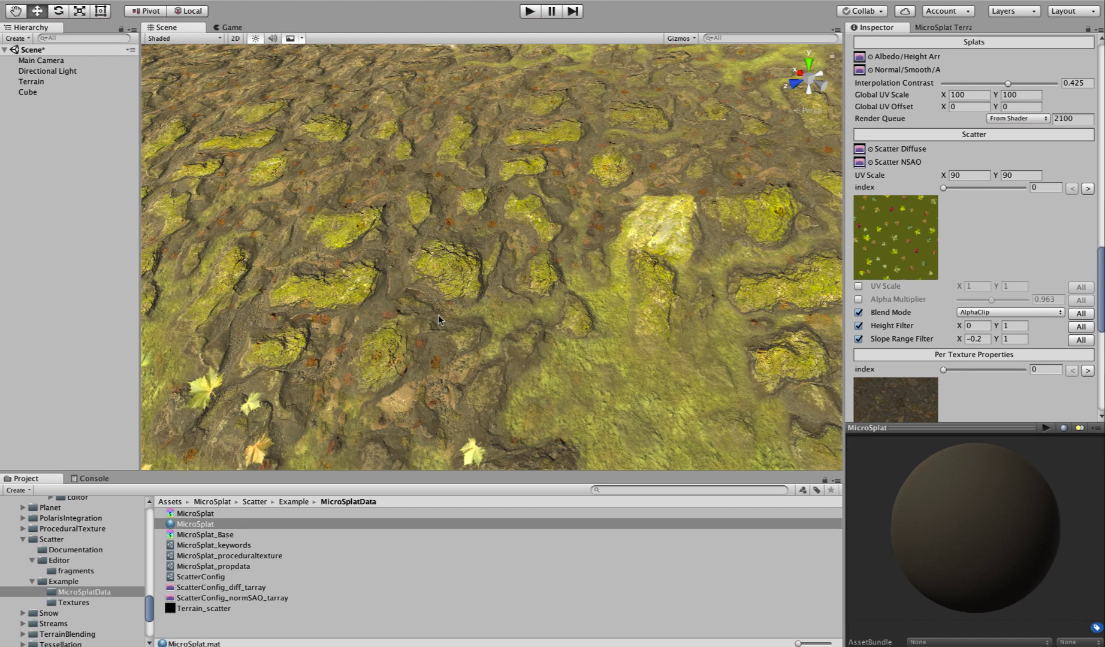
right_drag(442, 283, 374, 318)
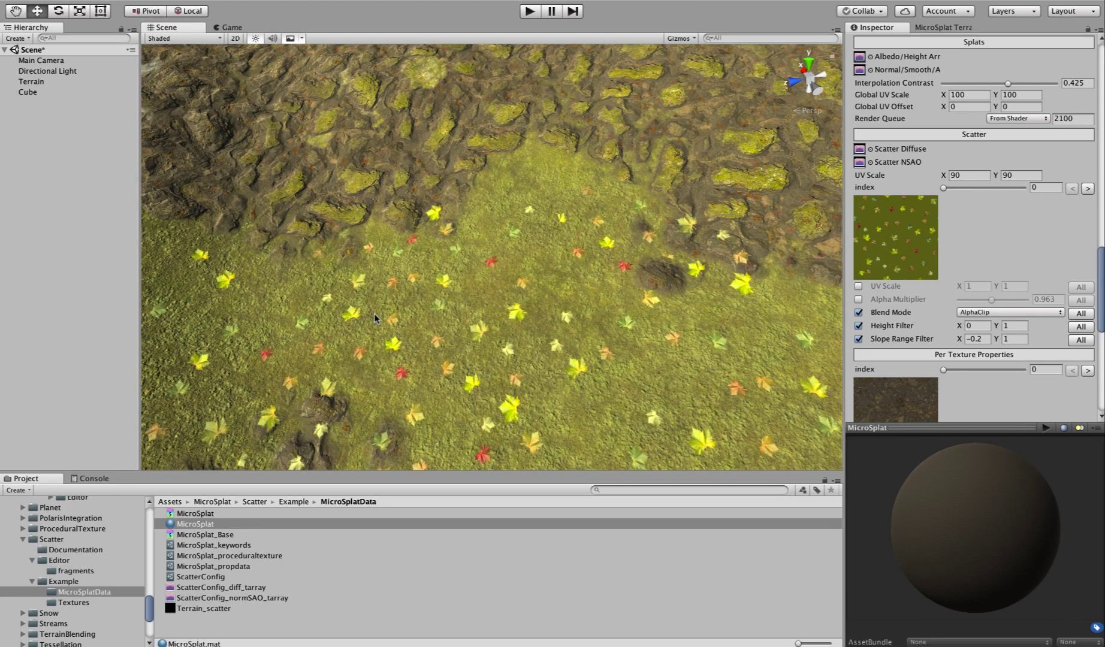
scroll(953, 82, up, 10)
scroll(945, 275, down, 2)
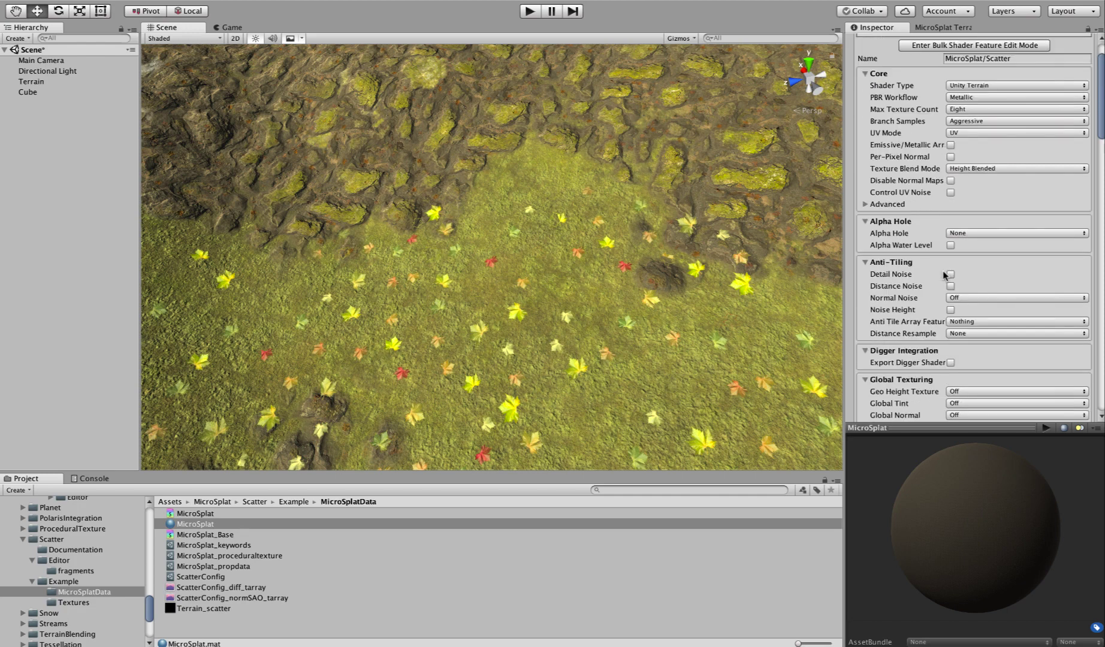
scroll(946, 269, down, 12)
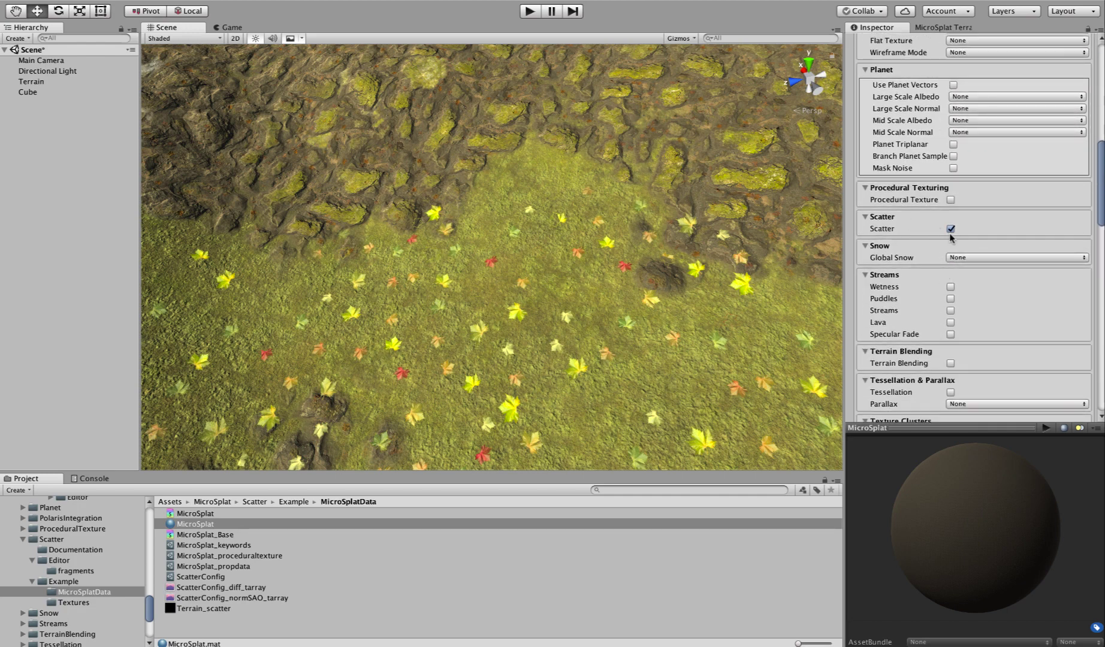
scroll(913, 375, down, 10)
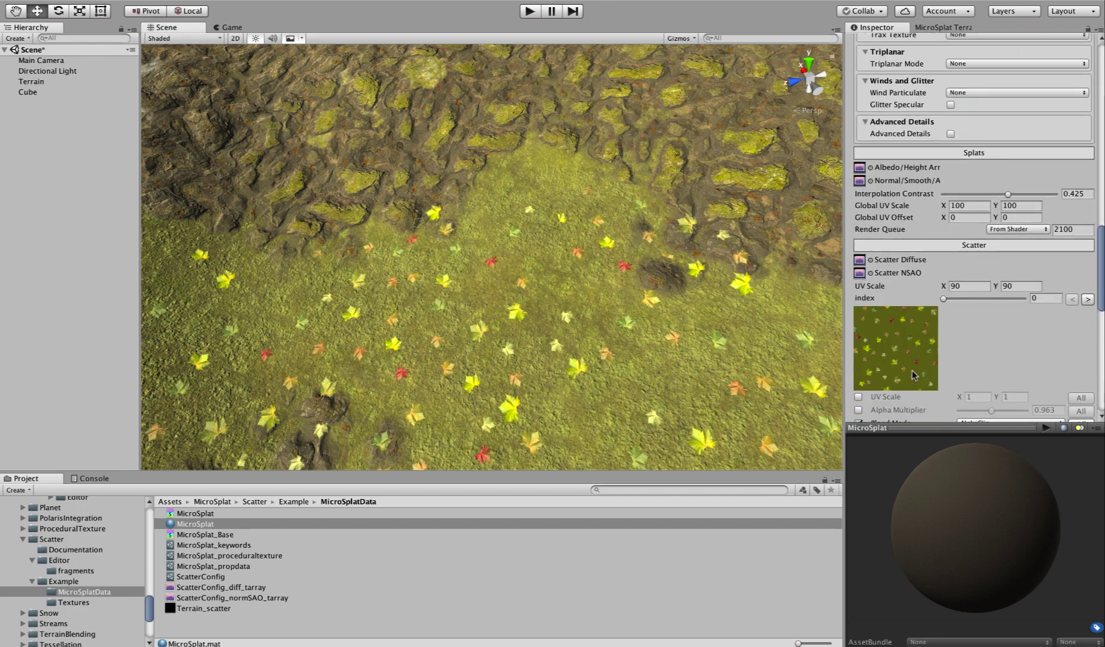
scroll(913, 375, down, 3)
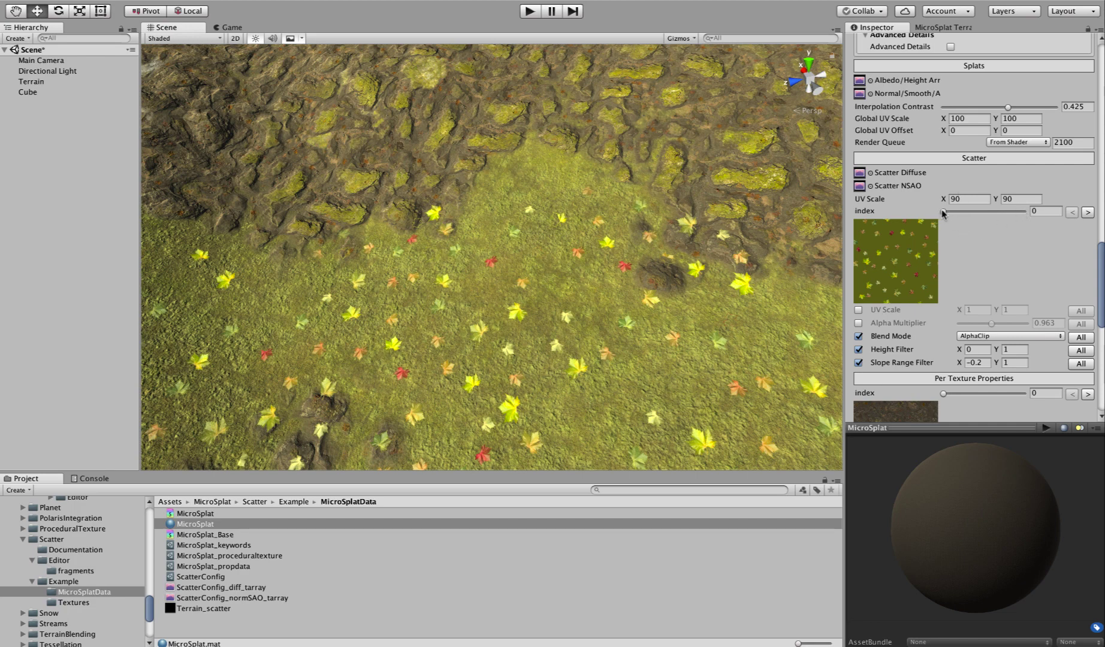
Compare the two scatter textures, then return the scatter settings to the leaves texture.
drag(943, 214, 1039, 218)
click(1071, 213)
click(1088, 213)
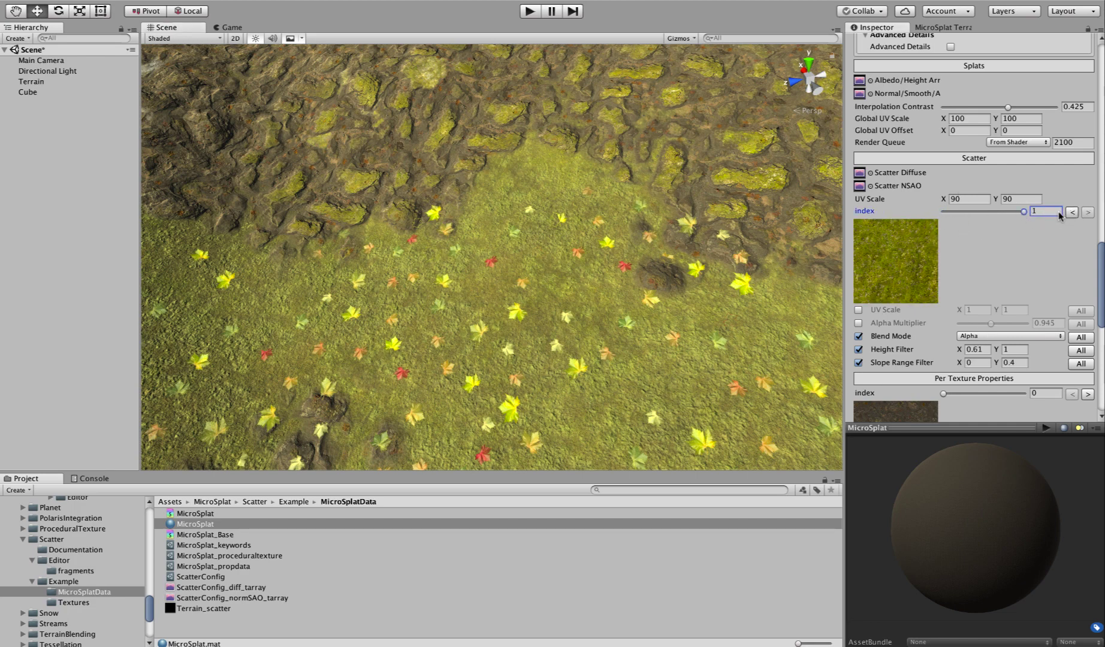
click(1072, 213)
click(1088, 213)
click(1072, 213)
click(1088, 213)
click(1072, 213)
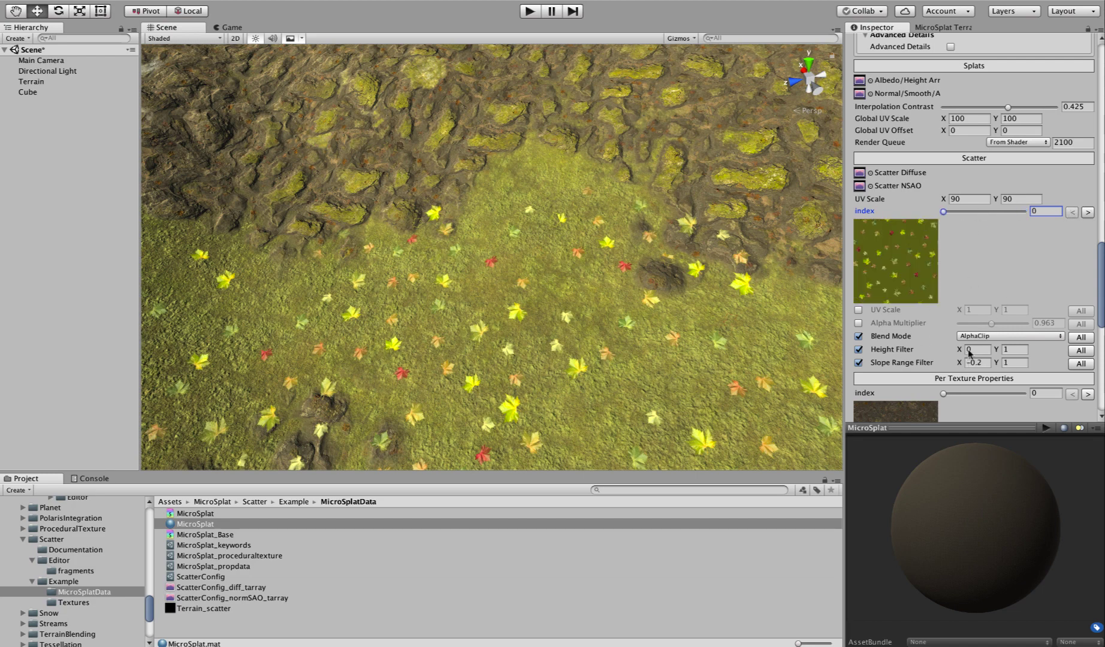
scroll(947, 322, down, 5)
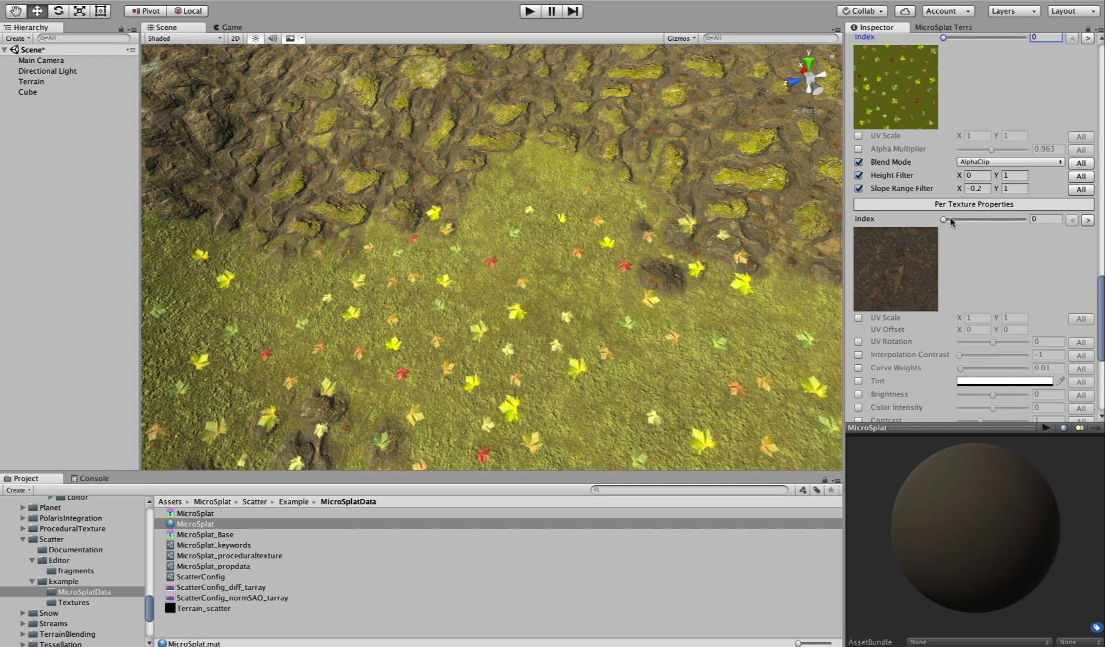
drag(945, 220, 918, 229)
scroll(945, 113, up, 5)
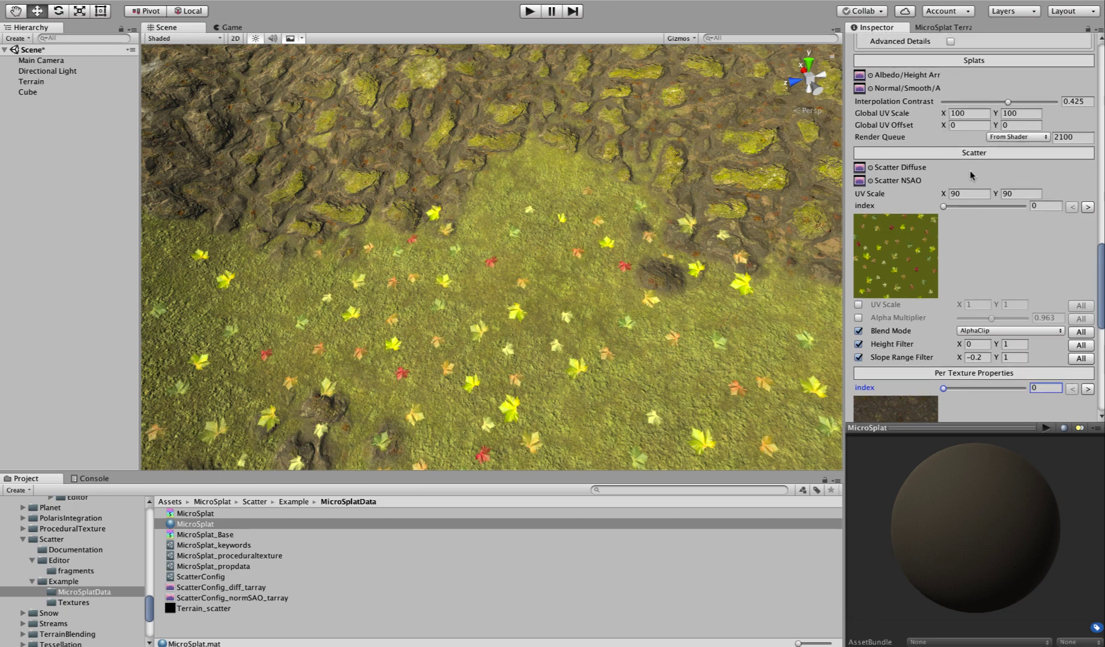
click(944, 208)
mouse_move(944, 207)
mouse_down()
mouse_move(1024, 205)
mouse_move(935, 210)
mouse_up()
Enable the leaves' Alpha Multiplier and set its value to 1.
click(859, 318)
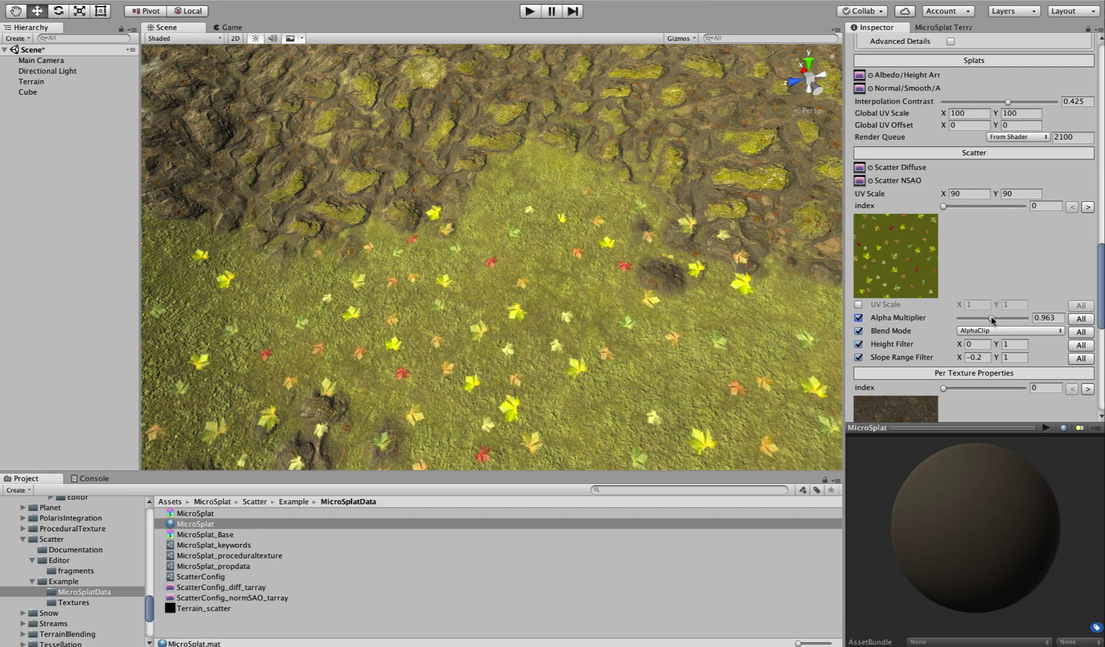
mouse_move(992, 319)
mouse_down()
mouse_move(965, 322)
mouse_move(992, 324)
mouse_move(978, 330)
mouse_move(992, 320)
mouse_up()
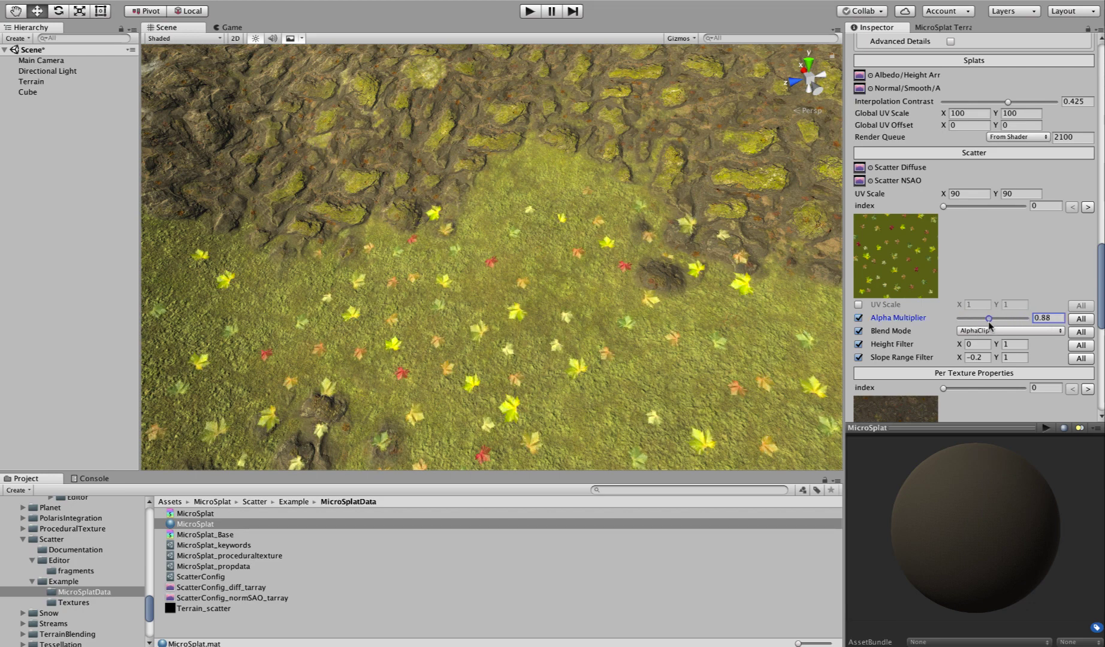
double_click(1060, 318)
text(1)
click(977, 333)
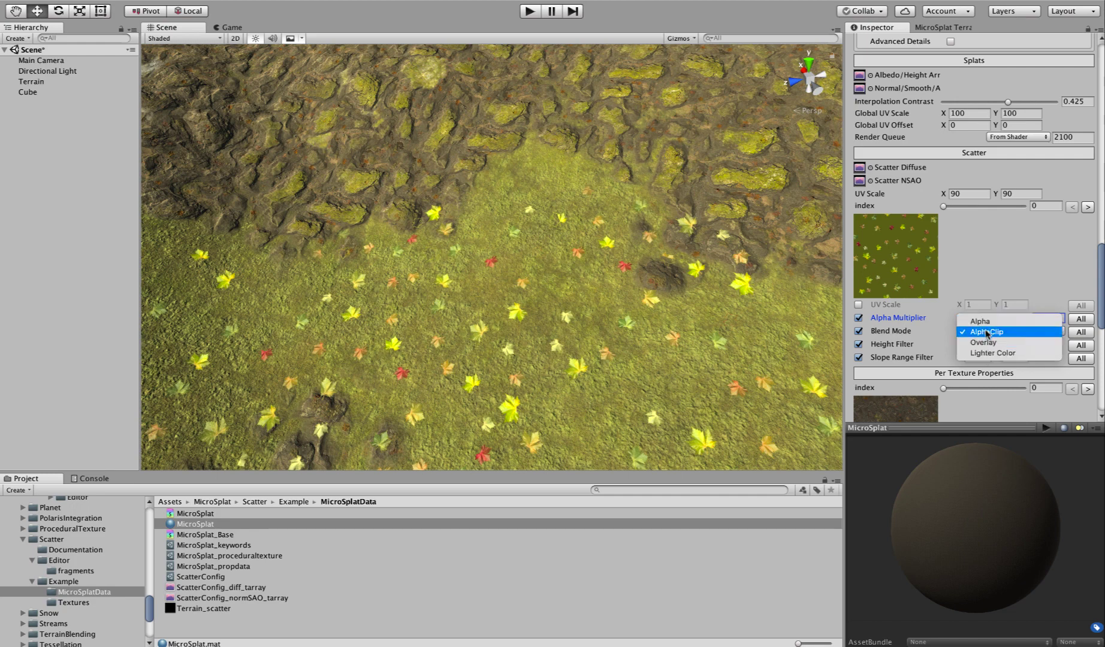
click(444, 297)
alt+drag(455, 298, 564, 291)
alt+scroll(564, 290, down, 5)
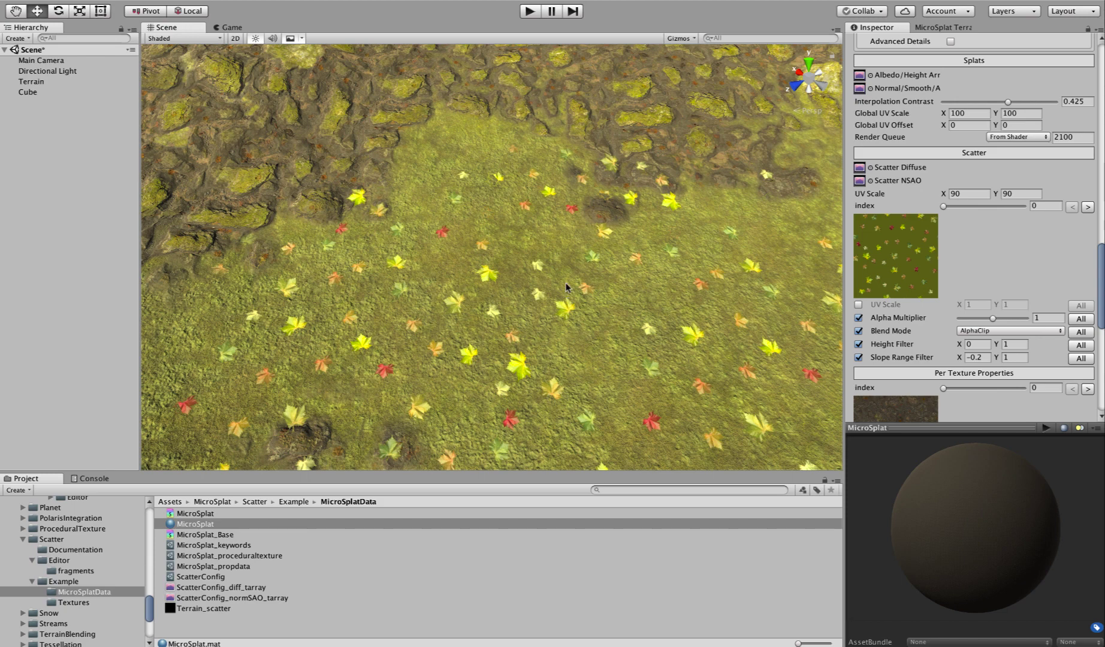
Locate leaves_alphaclip from the ScatterConfig Diffuse slot and preview its alpha channel.
click(191, 577)
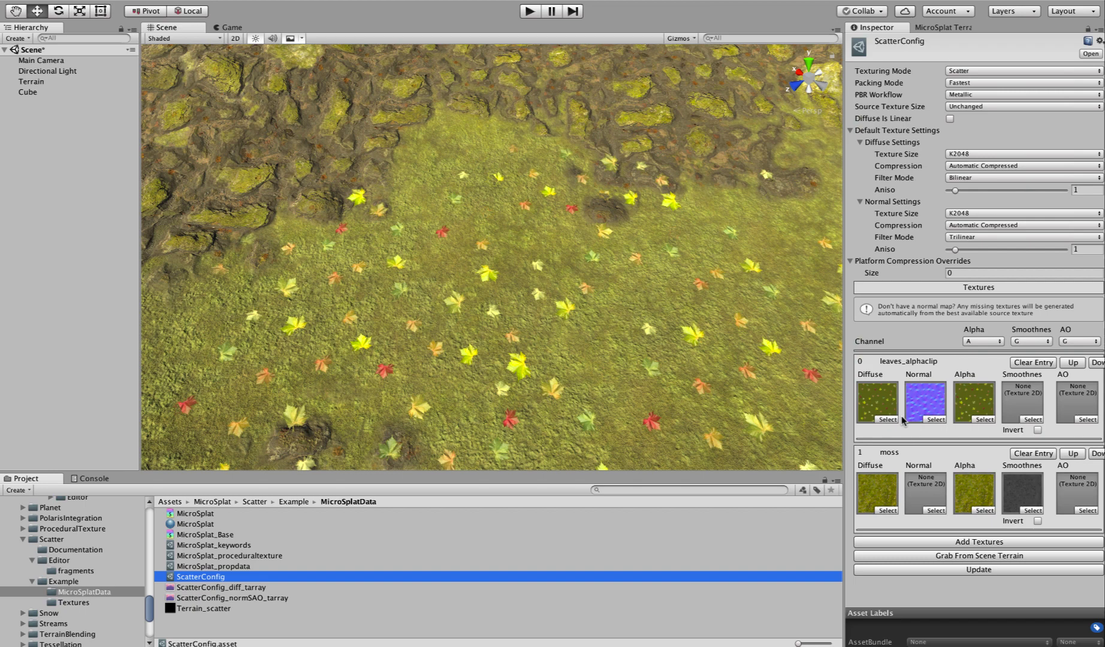
click(870, 398)
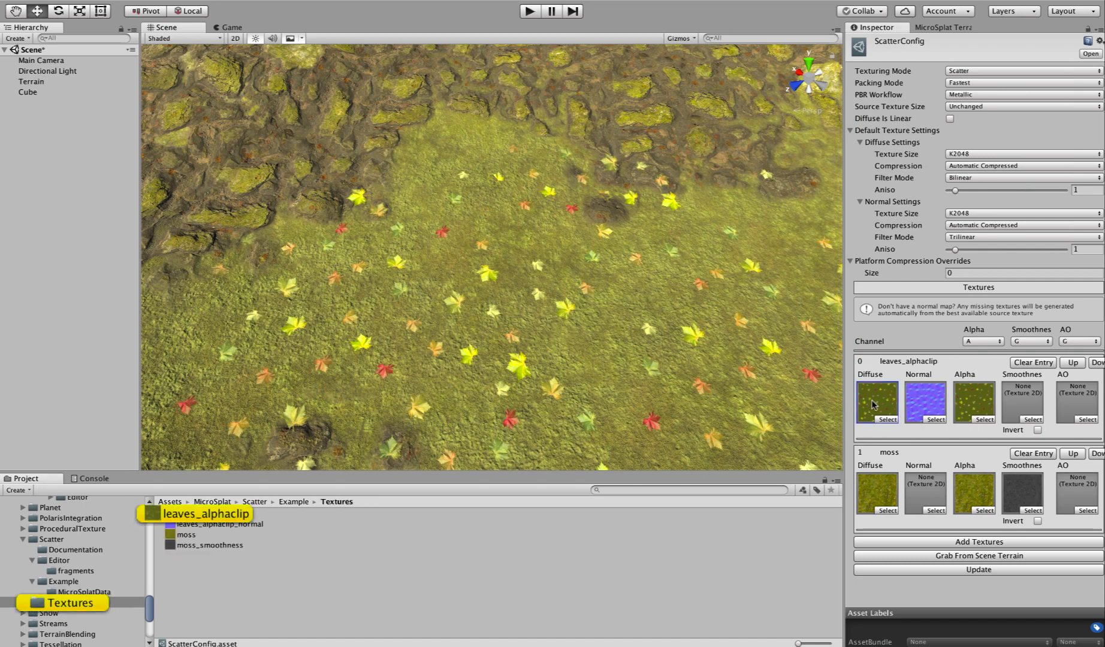
click(222, 514)
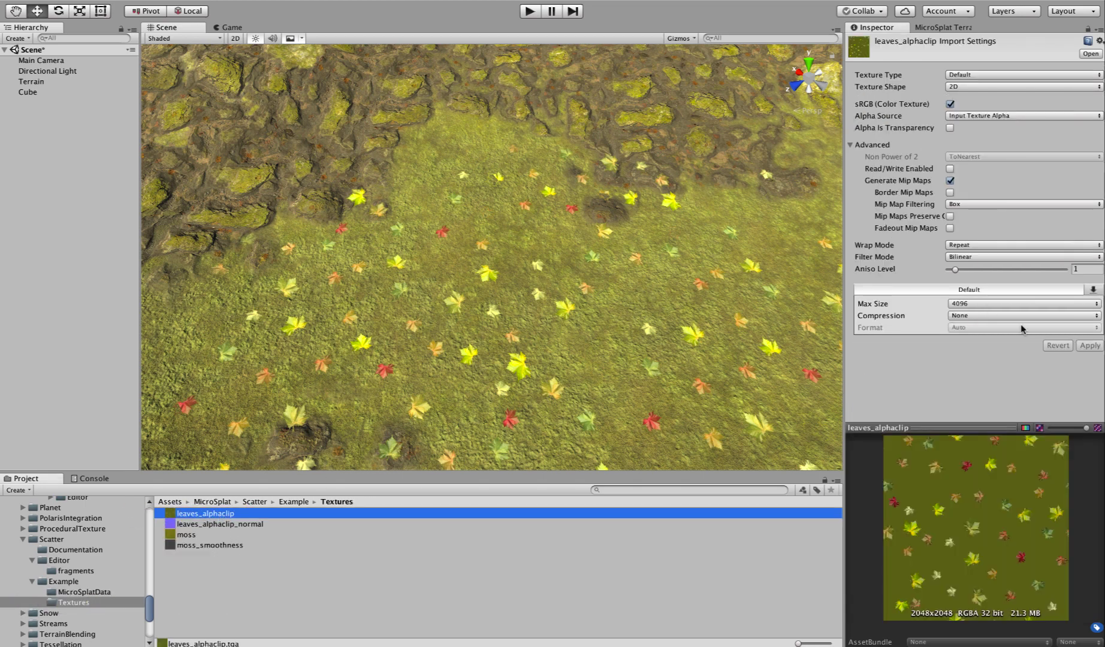
click(1039, 428)
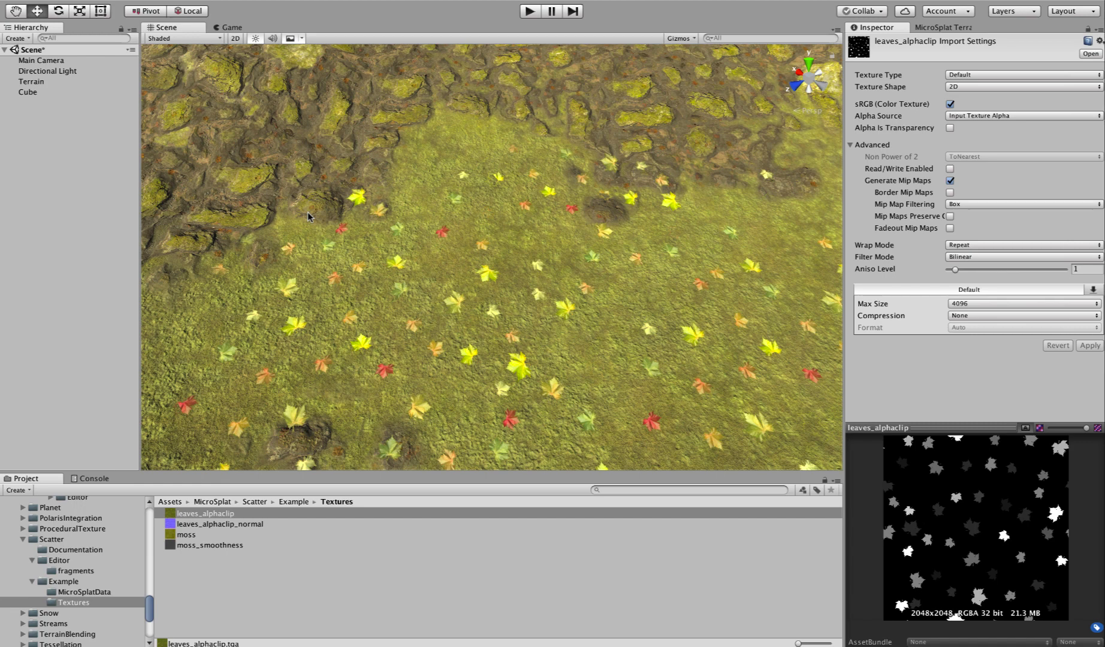
Select the Terrain in the MicroSplat painter, widen the panel, and set Scatter index 0 (leaves).
click(940, 28)
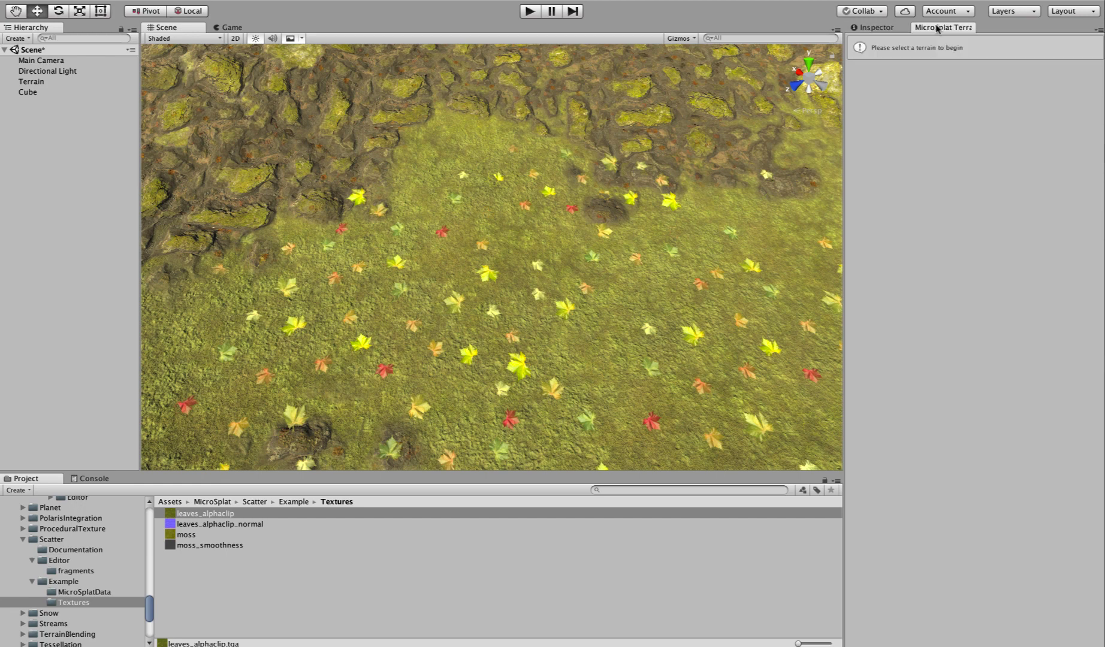
click(50, 82)
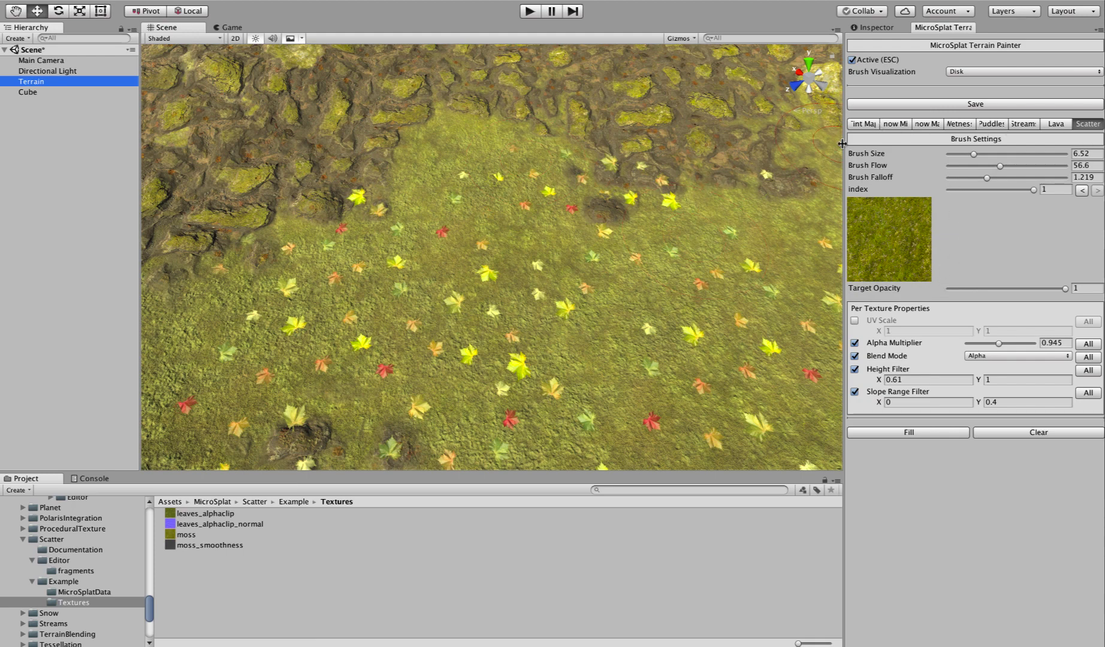
drag(844, 142, 778, 145)
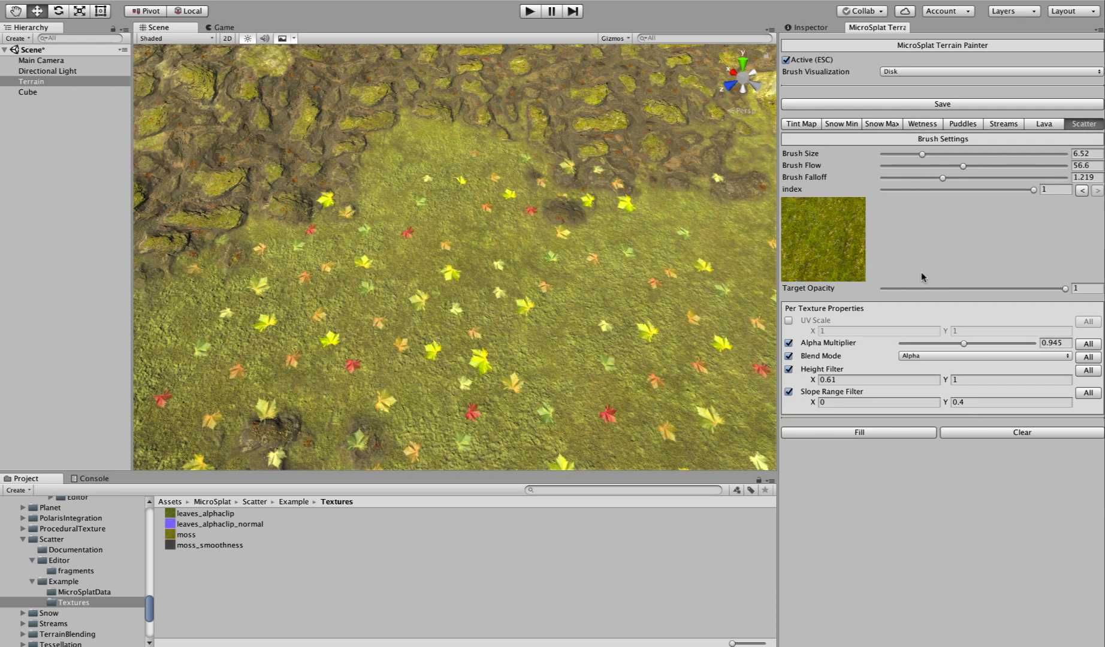
drag(1032, 191, 826, 217)
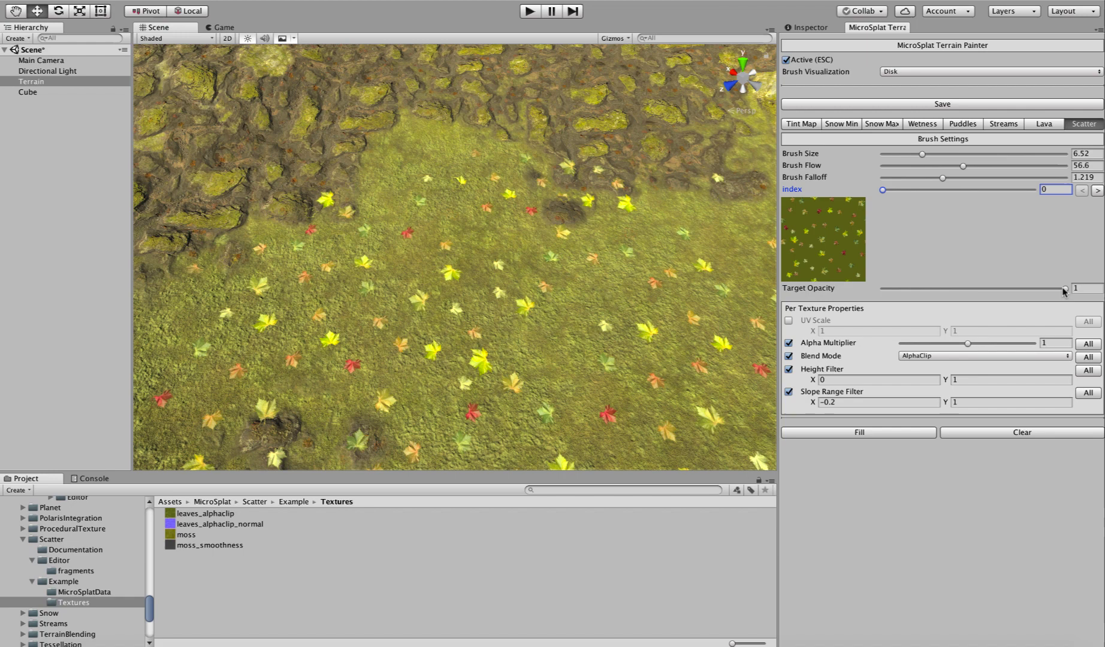
Paint leaves onto the grass at target opacity 0.094, then 0.386, then full strength.
drag(1065, 290, 900, 292)
mouse_move(493, 289)
mouse_down()
mouse_move(420, 323)
mouse_move(469, 381)
mouse_move(455, 264)
mouse_move(406, 383)
mouse_move(560, 269)
mouse_move(329, 310)
mouse_move(529, 307)
mouse_move(342, 302)
mouse_move(540, 338)
mouse_move(331, 329)
mouse_move(641, 369)
mouse_move(486, 199)
mouse_move(415, 372)
mouse_move(684, 250)
mouse_move(463, 208)
mouse_move(466, 392)
mouse_move(607, 151)
mouse_move(411, 153)
mouse_move(374, 206)
mouse_move(363, 293)
mouse_move(486, 192)
mouse_move(578, 156)
mouse_move(583, 139)
mouse_move(528, 107)
mouse_up()
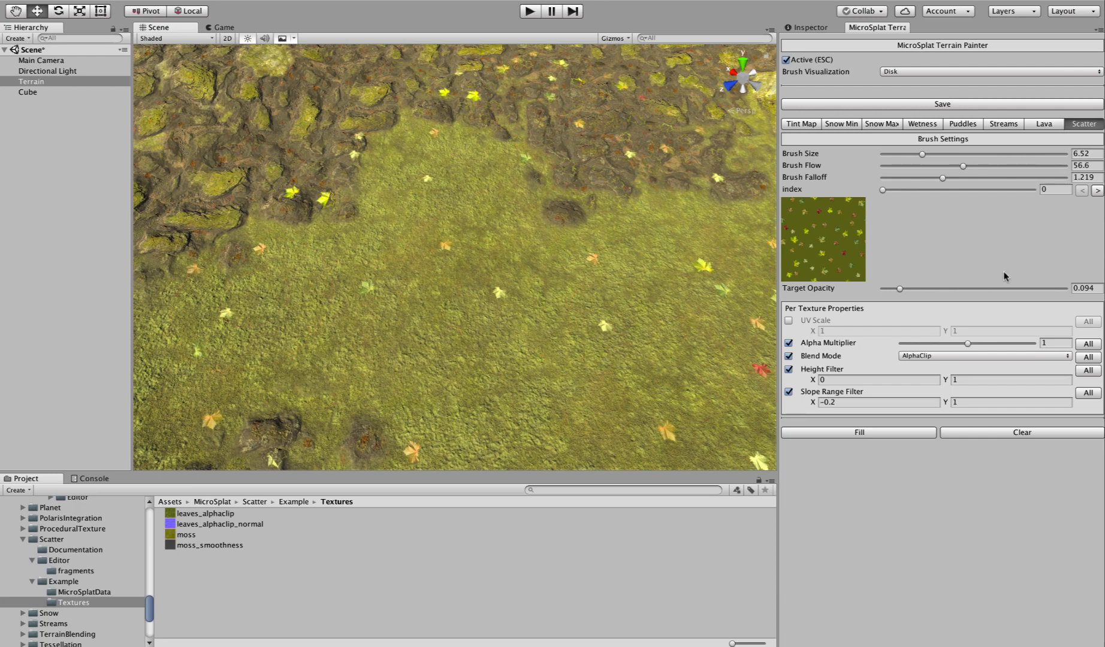
drag(964, 288, 955, 290)
mouse_move(499, 327)
mouse_down()
mouse_move(551, 301)
mouse_move(499, 319)
mouse_move(387, 329)
mouse_move(397, 251)
mouse_move(534, 230)
mouse_move(622, 308)
mouse_up()
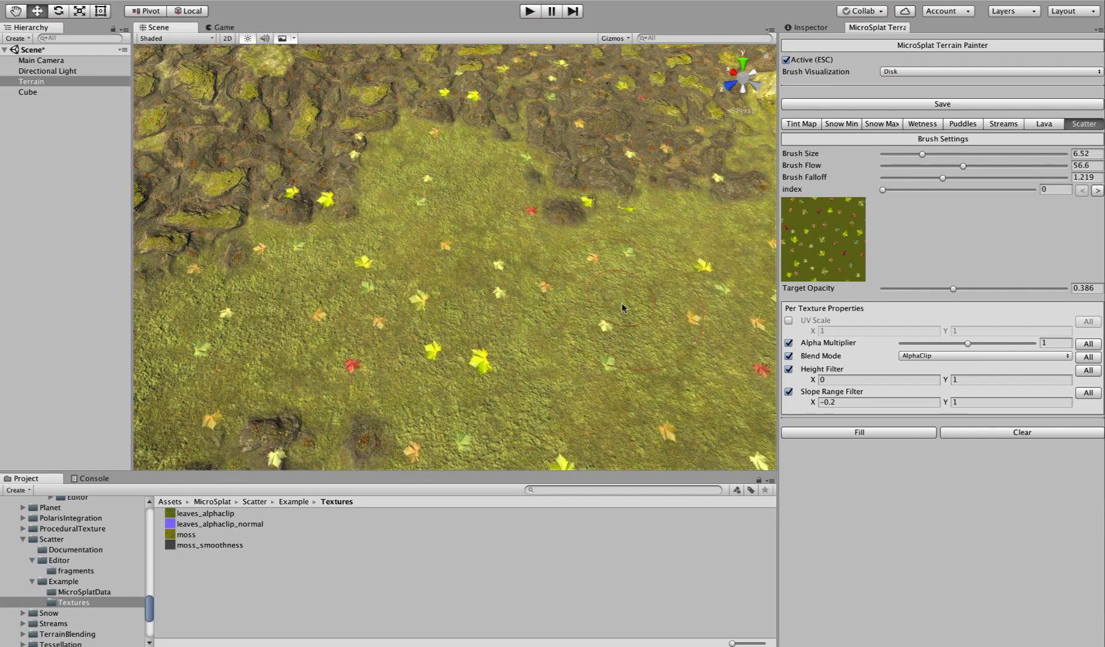
click(1053, 290)
drag(1052, 290, 1103, 289)
mouse_move(557, 305)
mouse_down()
mouse_move(503, 353)
mouse_move(338, 283)
mouse_move(558, 259)
mouse_move(377, 381)
mouse_move(484, 183)
mouse_move(446, 324)
mouse_move(593, 241)
mouse_move(392, 297)
mouse_move(553, 258)
mouse_move(381, 313)
mouse_move(553, 353)
mouse_move(423, 248)
mouse_move(464, 308)
mouse_move(468, 248)
mouse_move(289, 353)
mouse_move(344, 272)
mouse_move(440, 276)
mouse_up()
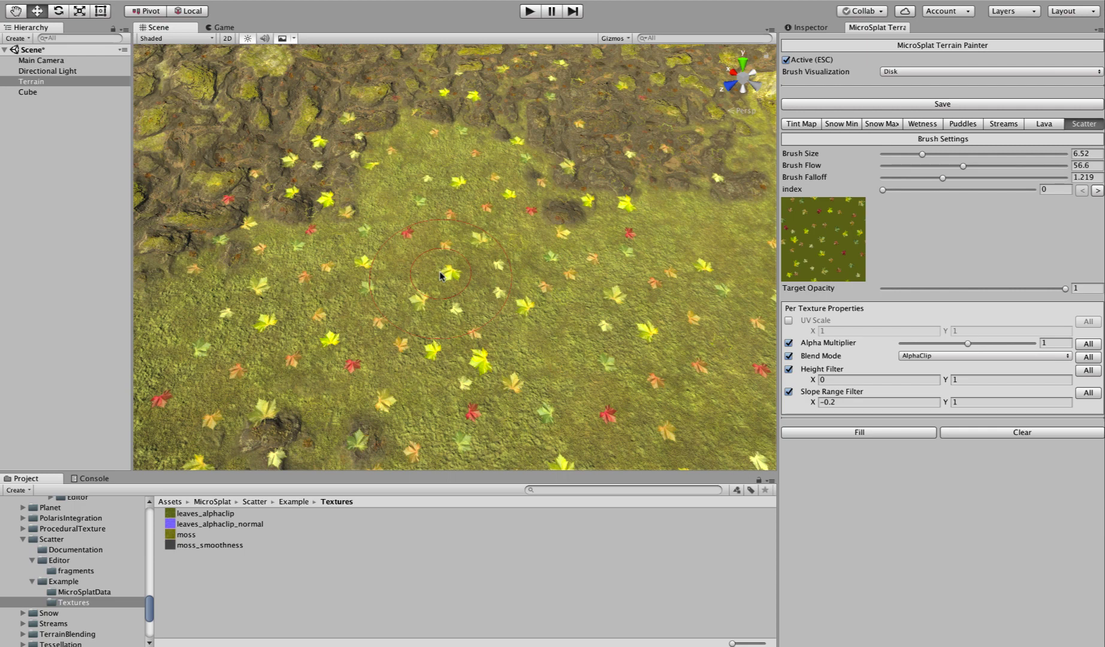
alt+drag(443, 273, 410, 247)
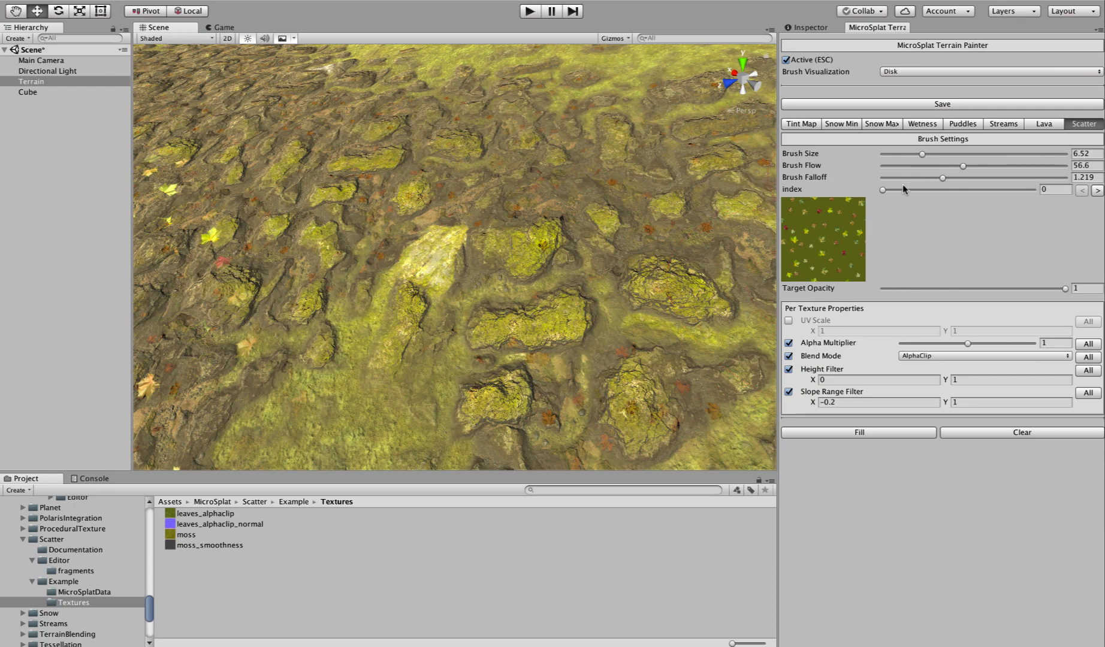
Switch the scatter brush to moss at index 1, paint a stroke, and orbit to inspect it.
drag(882, 189, 1021, 198)
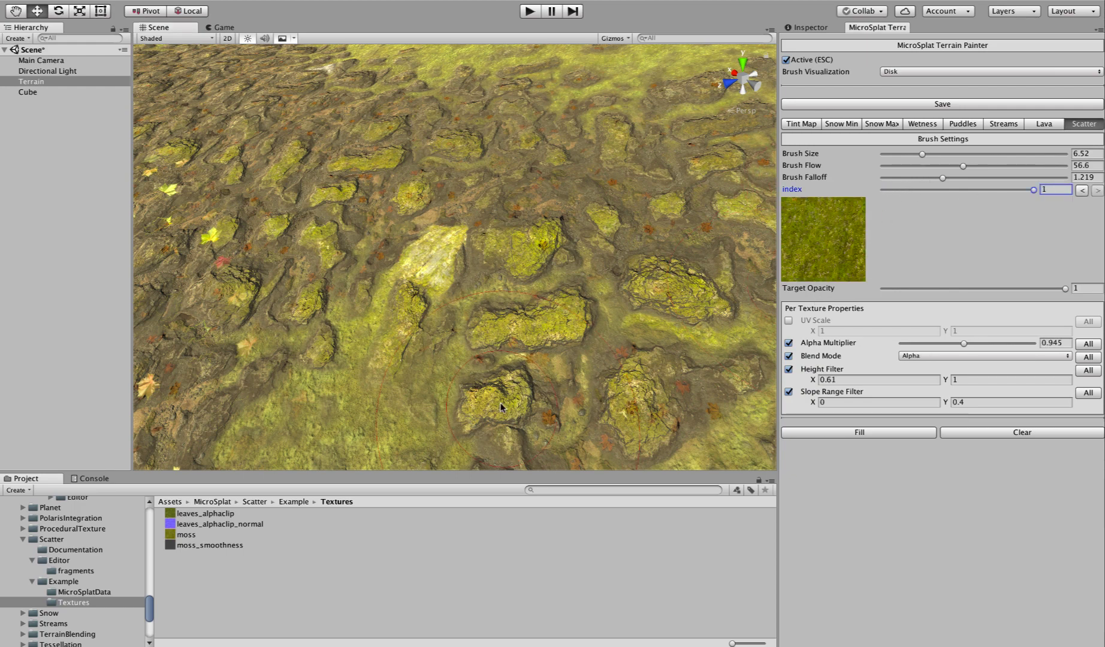
mouse_move(313, 152)
mouse_down()
mouse_move(306, 97)
mouse_move(375, 152)
mouse_move(195, 288)
mouse_move(240, 331)
mouse_move(192, 235)
mouse_move(270, 367)
mouse_move(231, 199)
mouse_move(428, 171)
mouse_move(421, 155)
mouse_move(290, 123)
mouse_move(303, 158)
mouse_move(385, 136)
mouse_move(424, 155)
mouse_move(405, 186)
mouse_move(470, 200)
mouse_move(390, 264)
mouse_move(340, 275)
mouse_move(298, 232)
mouse_move(293, 191)
mouse_move(322, 159)
mouse_move(379, 134)
mouse_move(454, 137)
mouse_move(575, 178)
mouse_move(468, 108)
mouse_move(329, 111)
mouse_move(298, 171)
mouse_move(569, 289)
mouse_move(618, 283)
mouse_move(653, 166)
mouse_move(409, 169)
mouse_up()
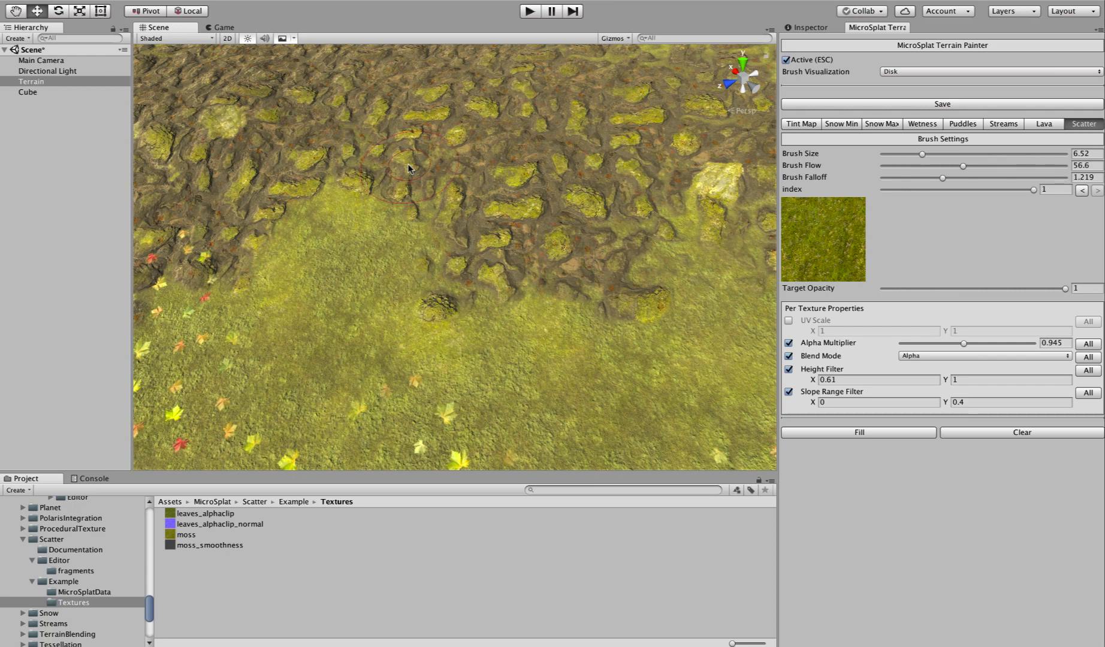
alt+drag(563, 167, 638, 112)
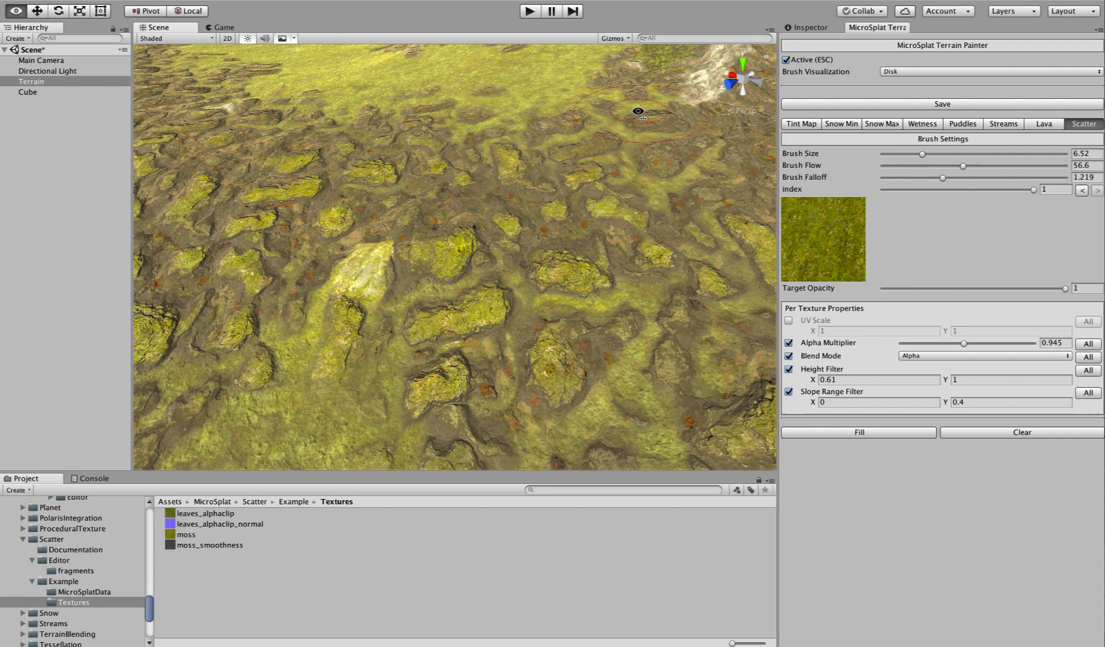
alt+scroll(638, 112, up, 3)
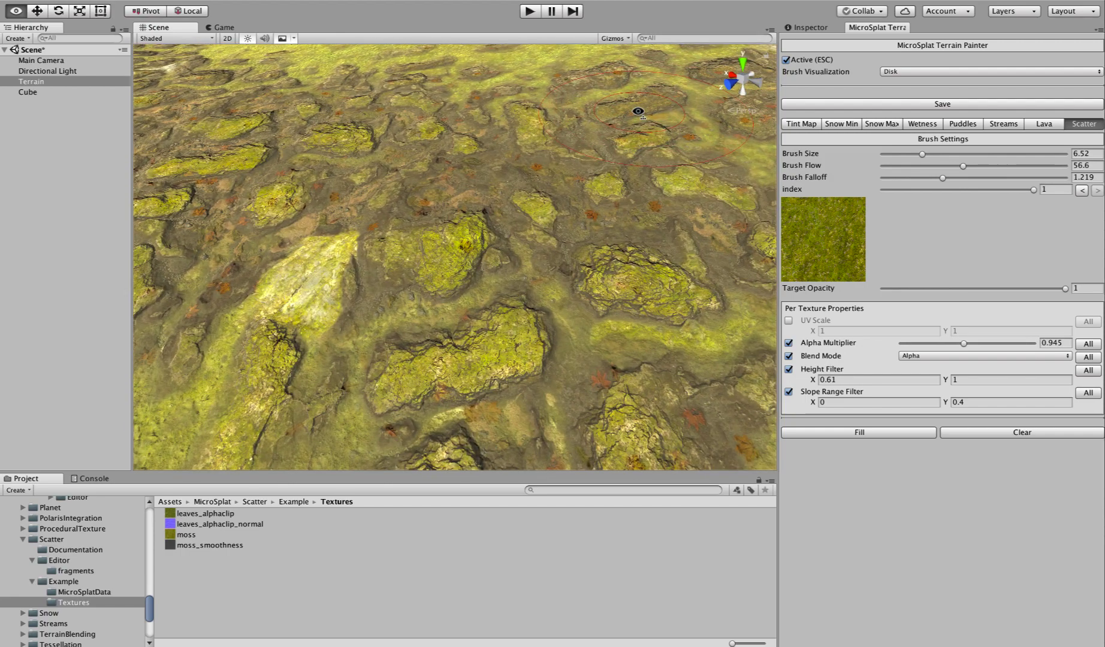
alt+drag(639, 112, 638, 113)
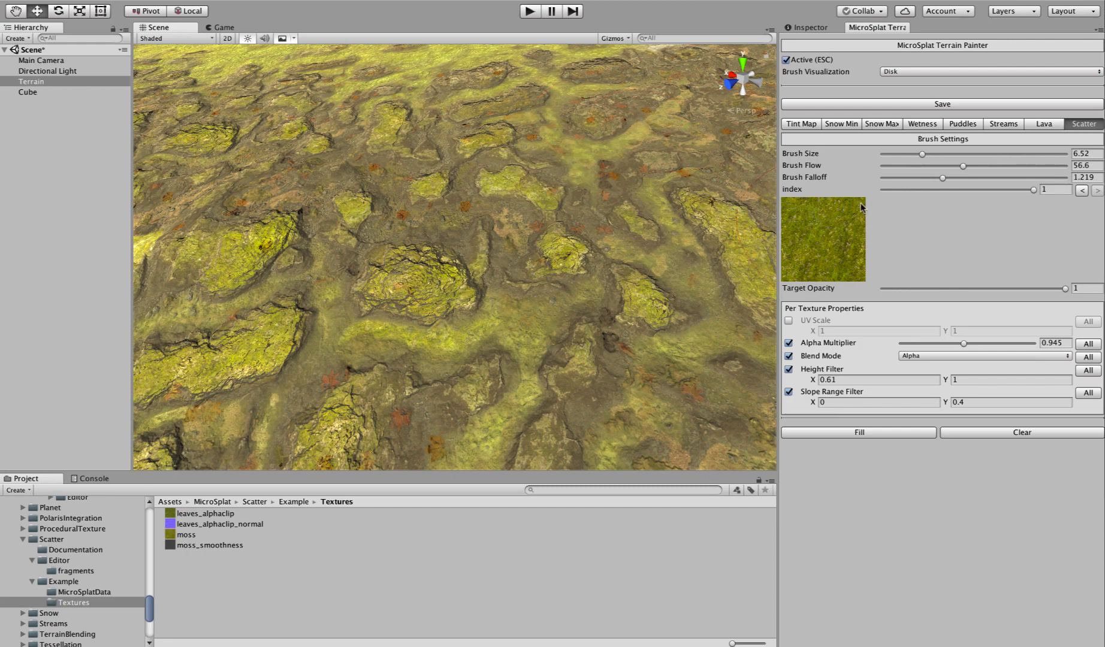
alt+drag(398, 224, 246, 301)
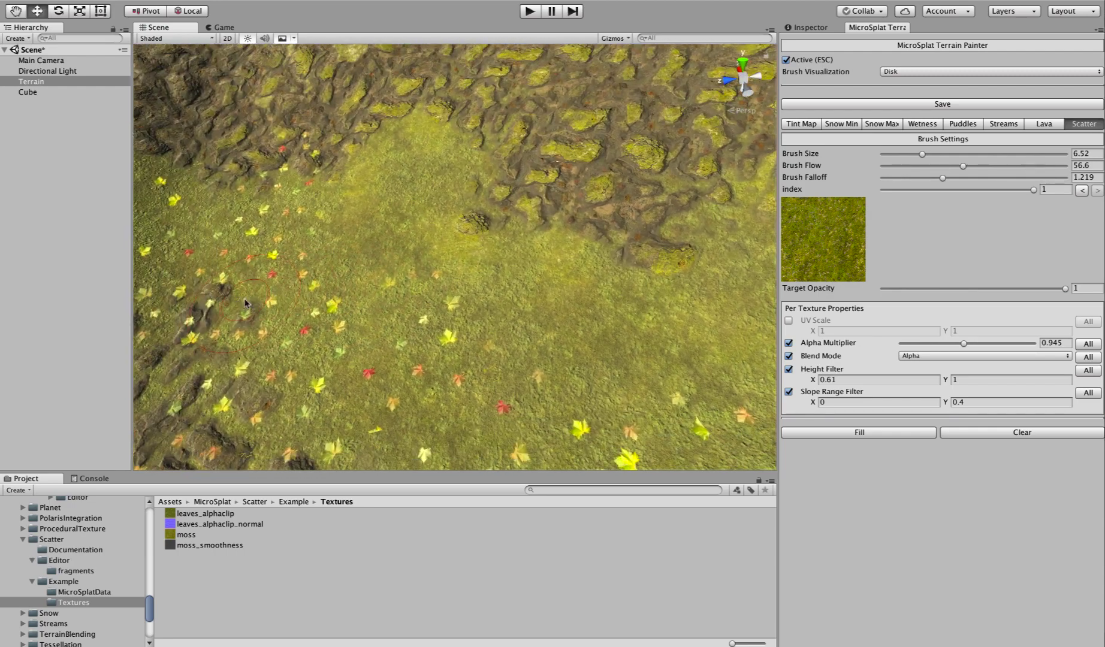
alt+drag(375, 264, 502, 237)
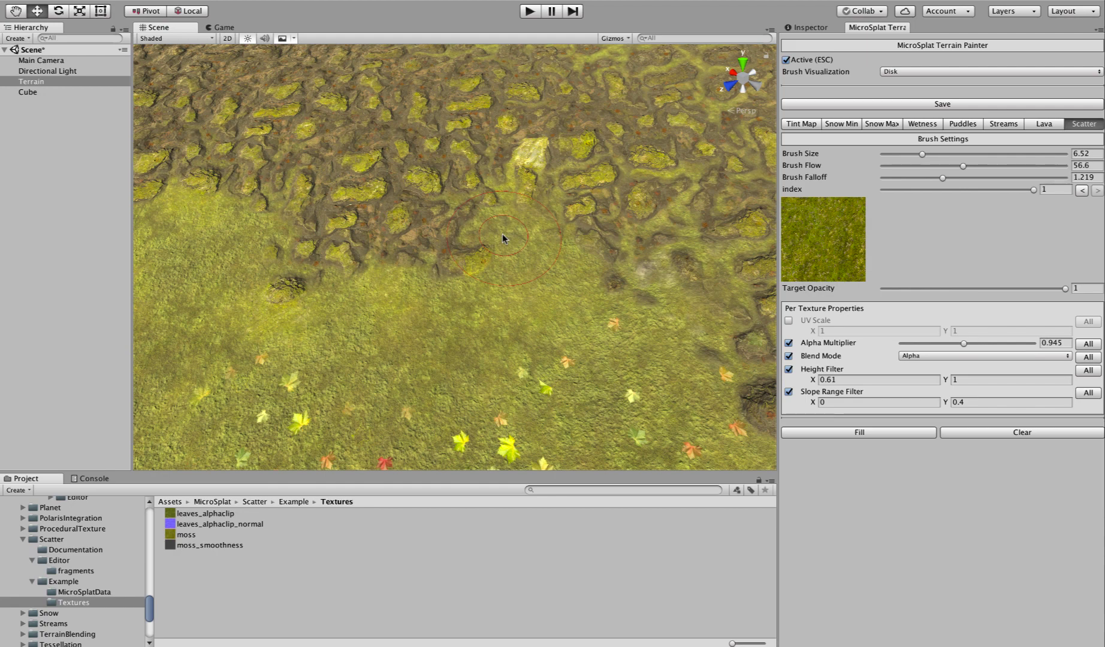
alt+drag(502, 238, 326, 187)
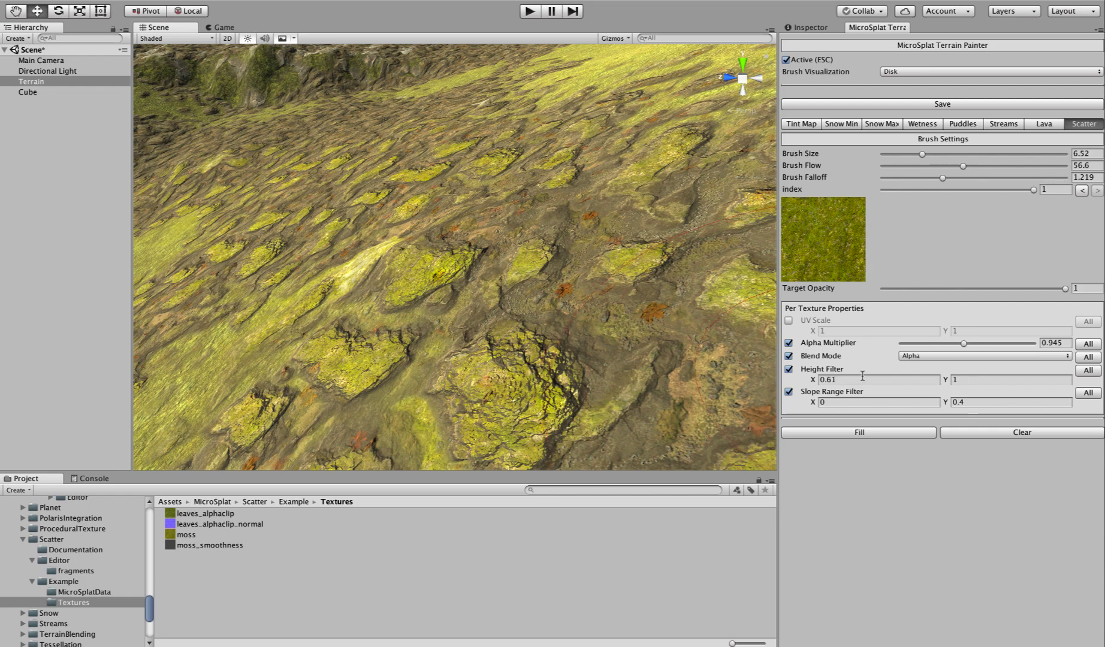
Nudge the moss height filter minimum to 0.64 and set the maximum to 1.
click(811, 381)
drag(811, 382, 813, 381)
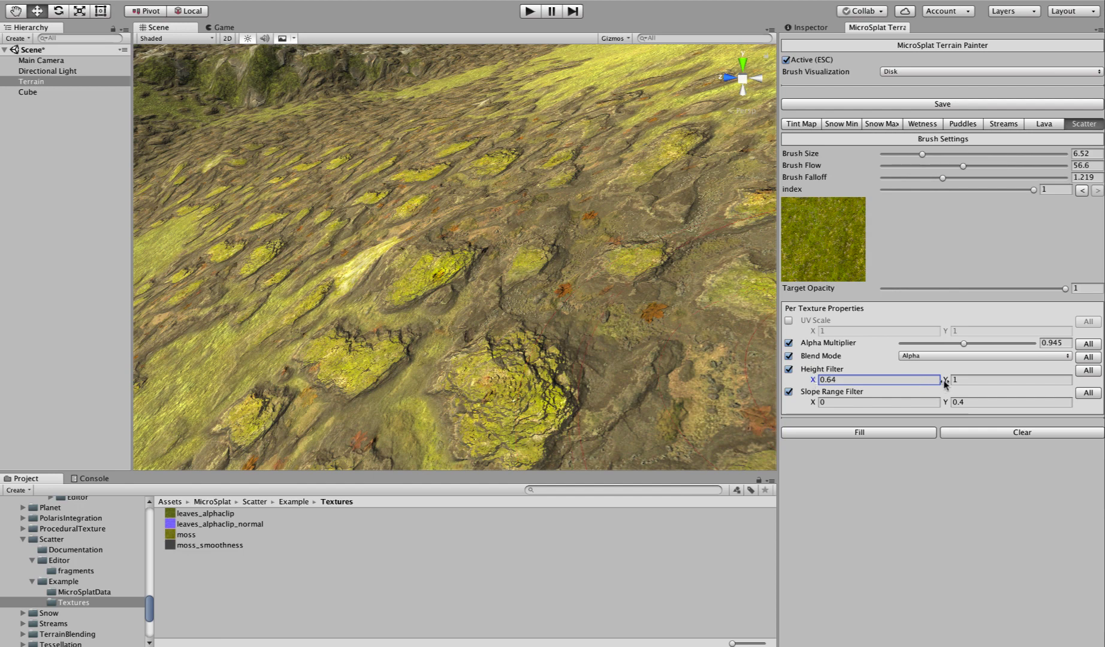
mouse_move(950, 383)
mouse_down()
mouse_move(933, 385)
mouse_move(951, 382)
mouse_up()
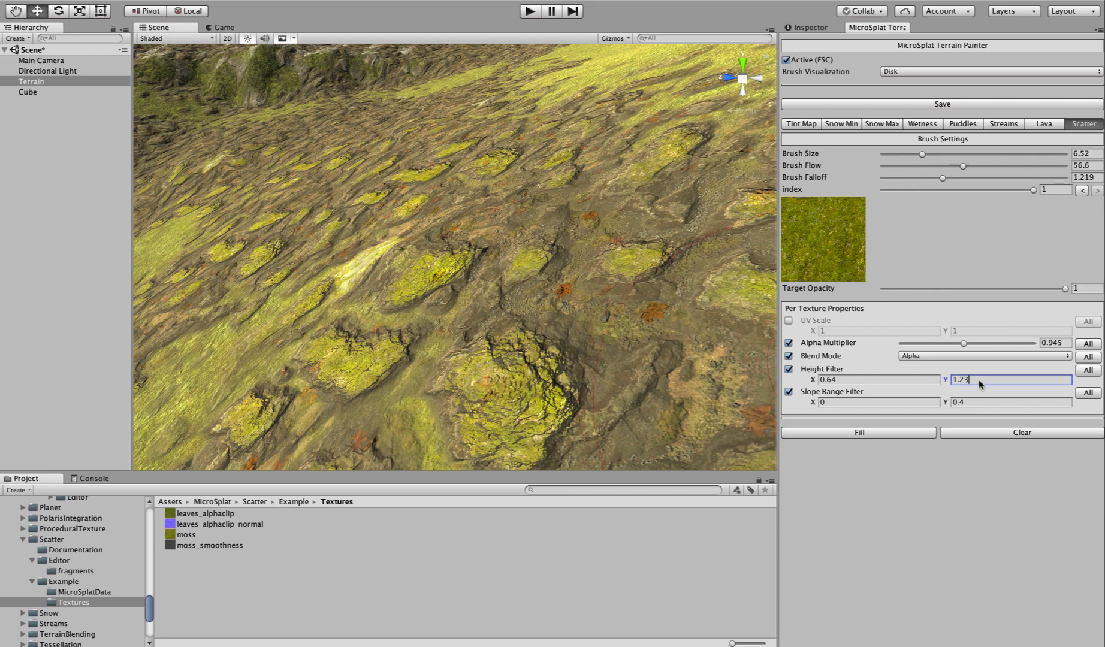
double_click(979, 380)
text(1)
Try height filter values 1 and 0.5, then adjust the maximum to about 0.71.
click(859, 382)
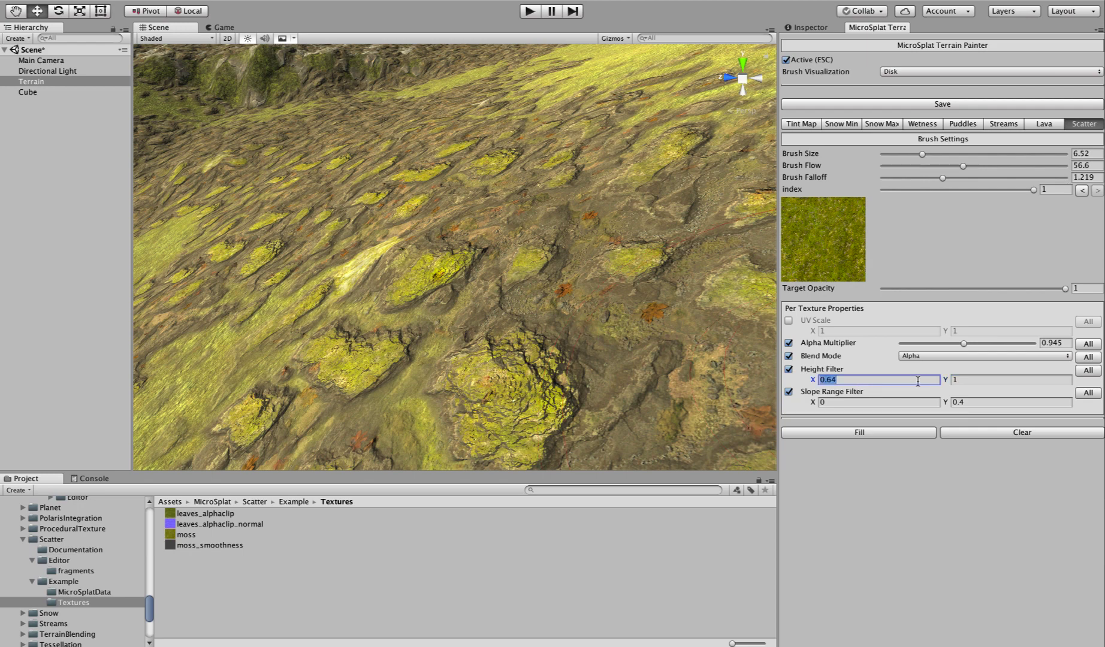
text(1)
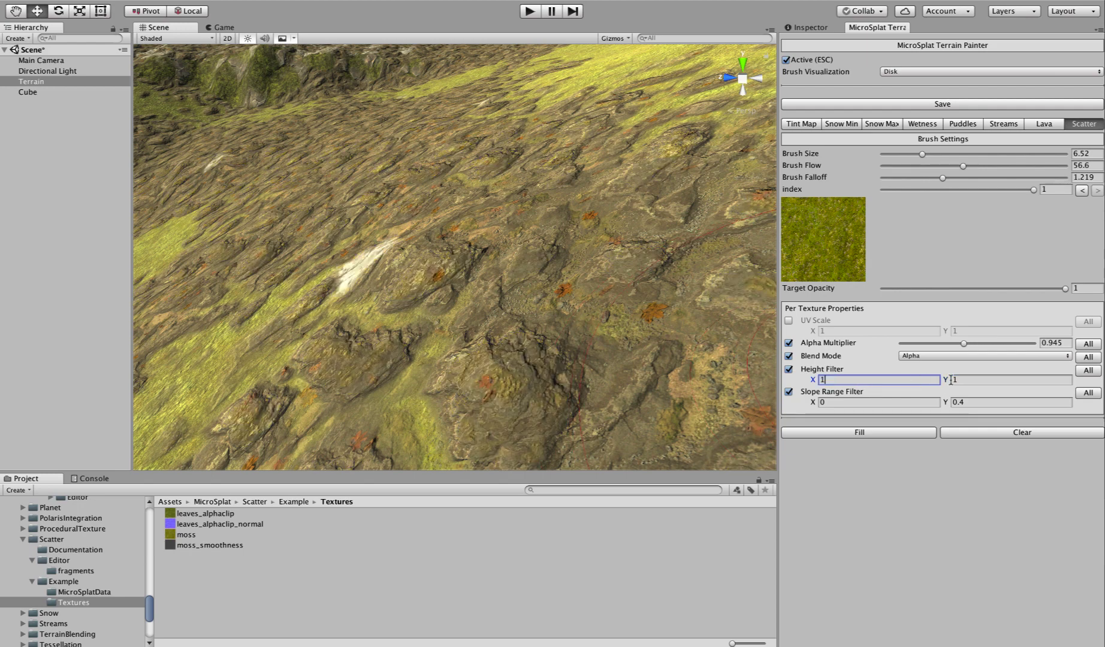
click(960, 380)
text(0.5)
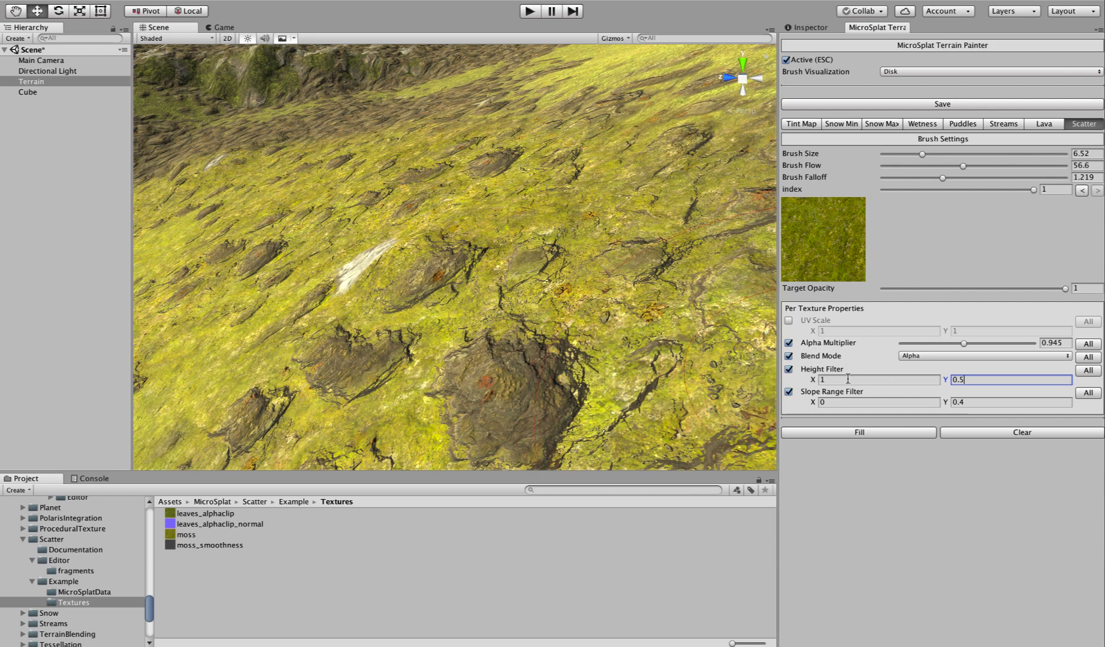
drag(947, 379, 953, 382)
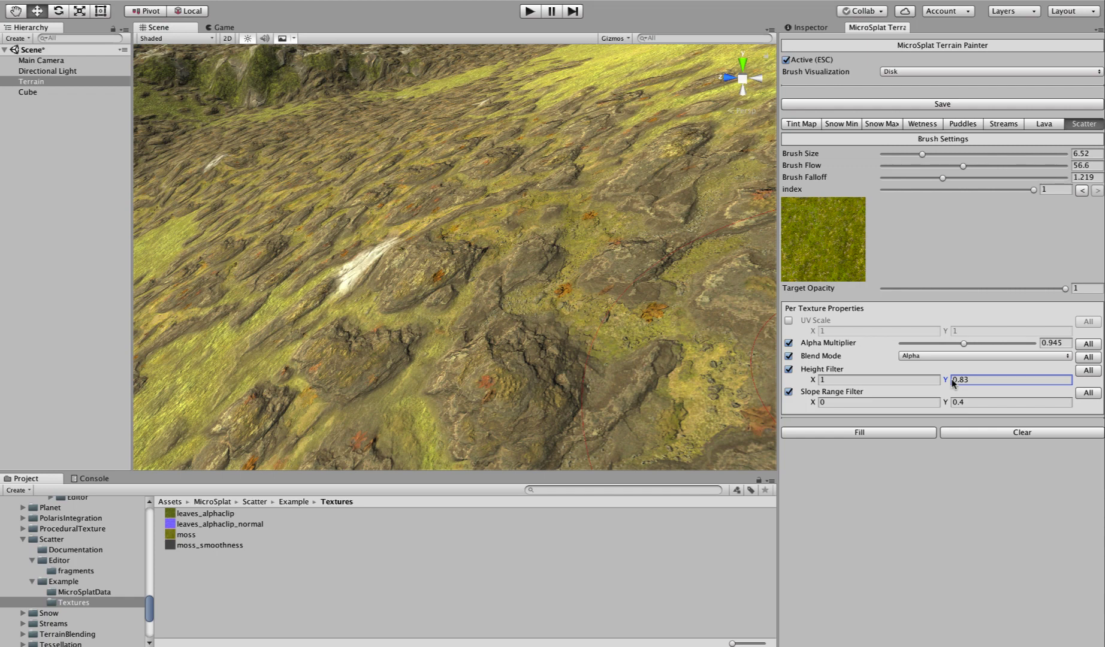
drag(953, 382, 950, 383)
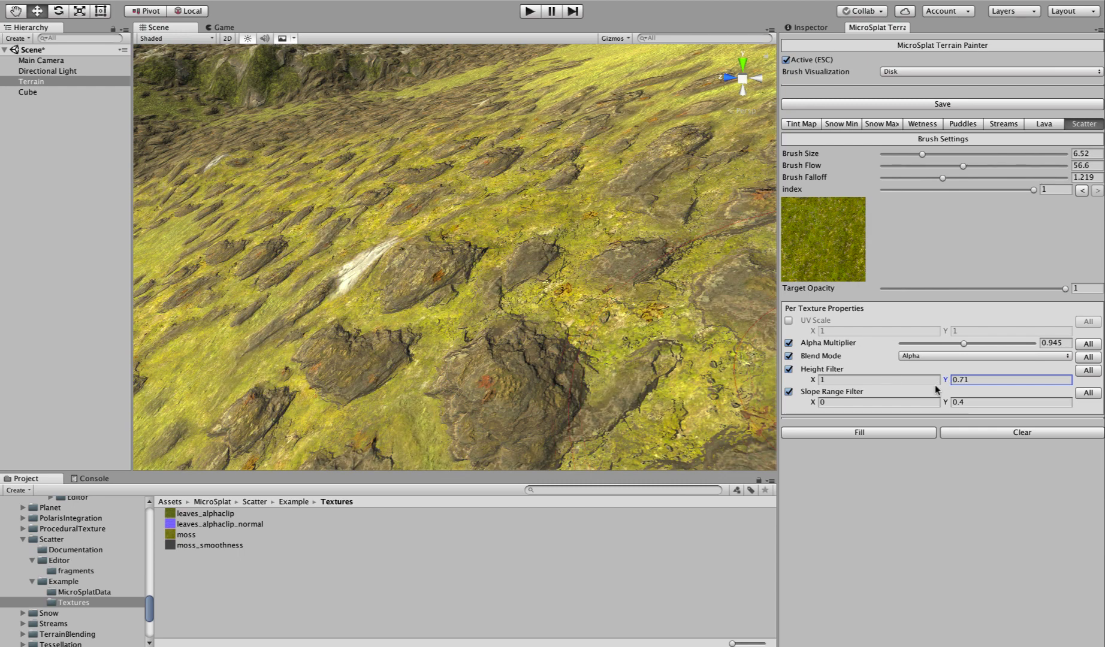
Reset the height filter to 0.5–1, then raise the minimum to thin the moss.
click(871, 380)
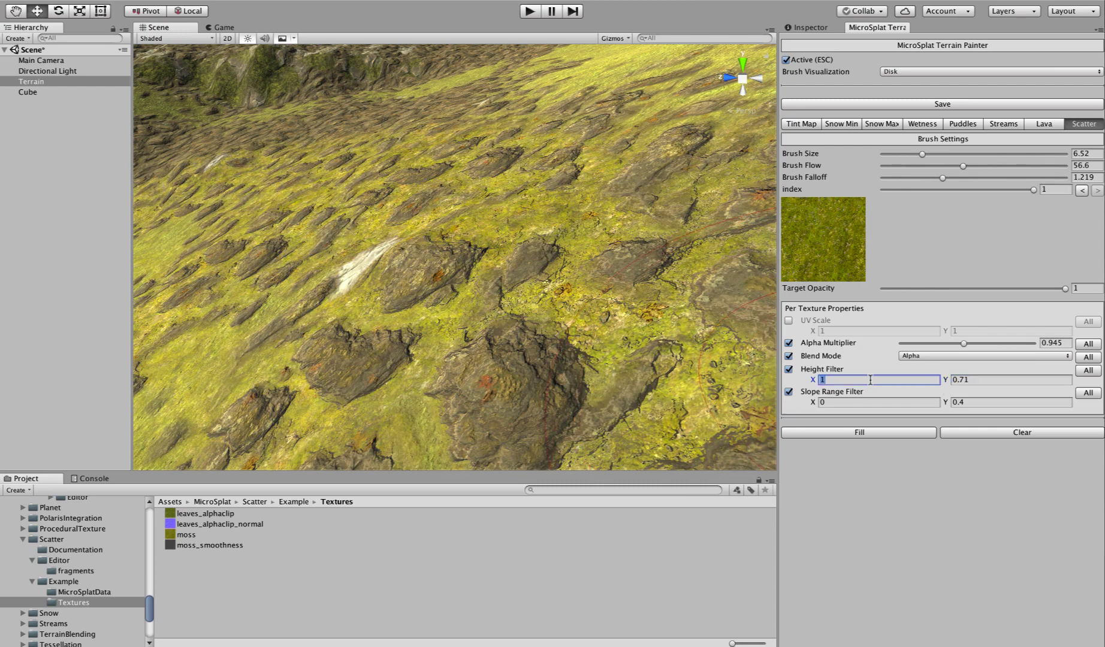
text(0.5)
click(1007, 380)
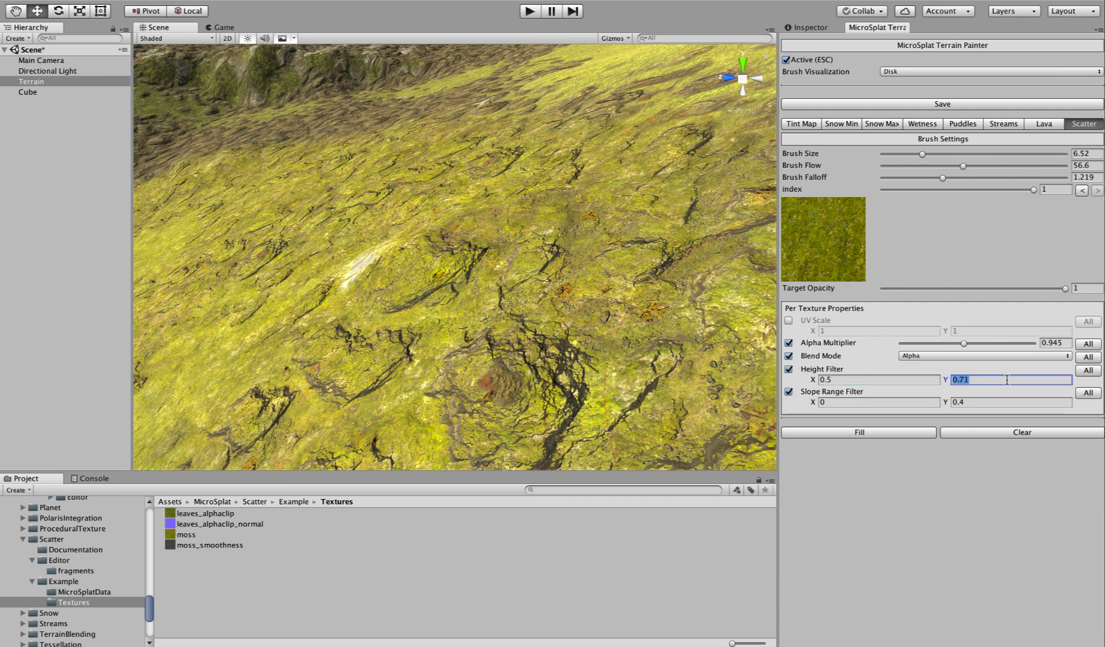
text(1)
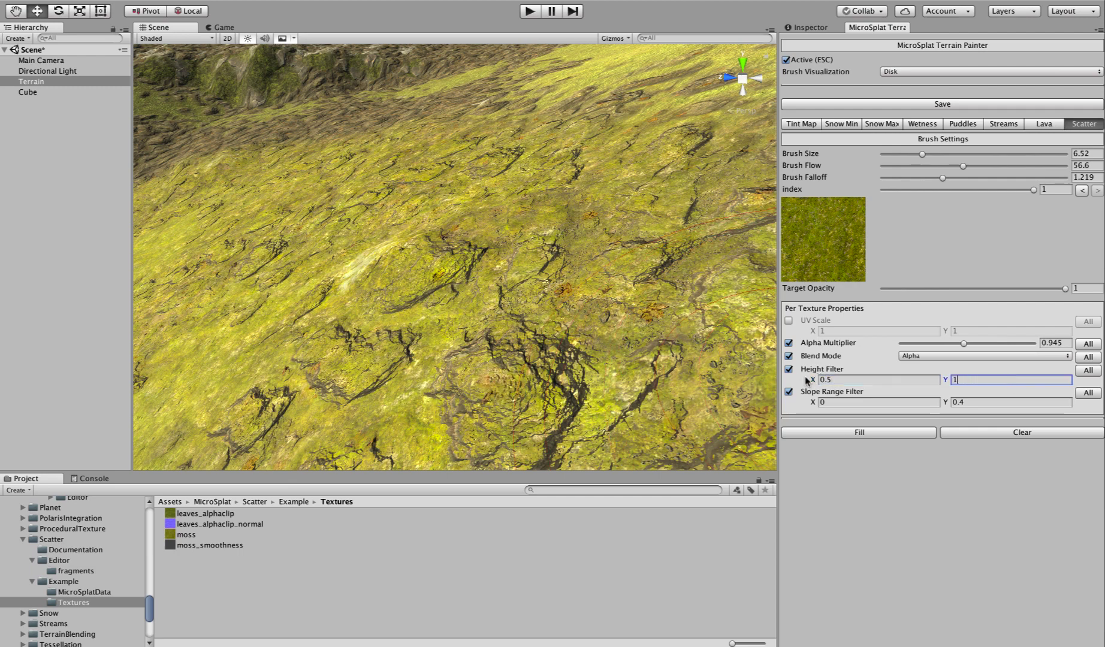
drag(807, 380, 817, 380)
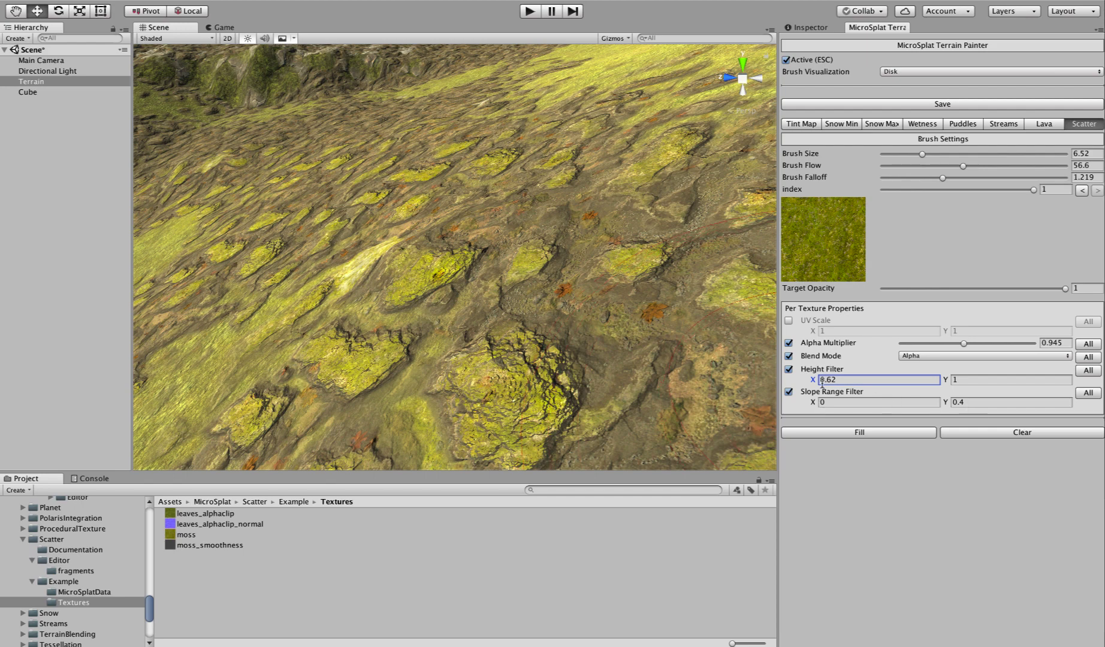
Set the height minimum to 0 and tune the moss slope range maximum to about 0.26.
double_click(832, 380)
text(0)
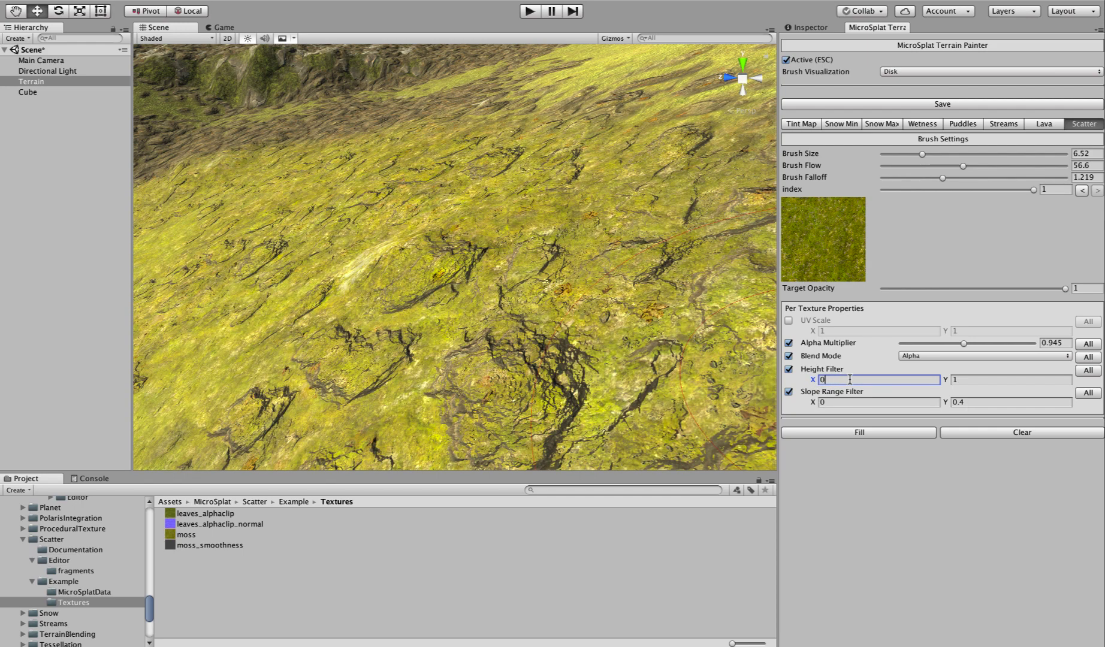
double_click(953, 402)
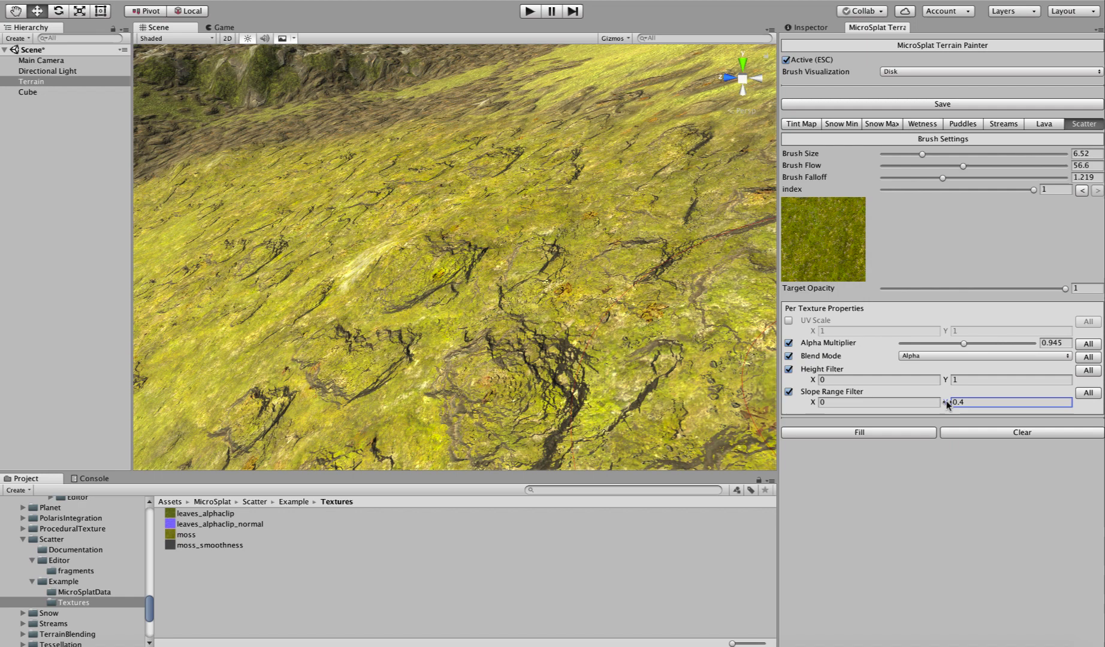
text(0.52)
drag(947, 403, 940, 399)
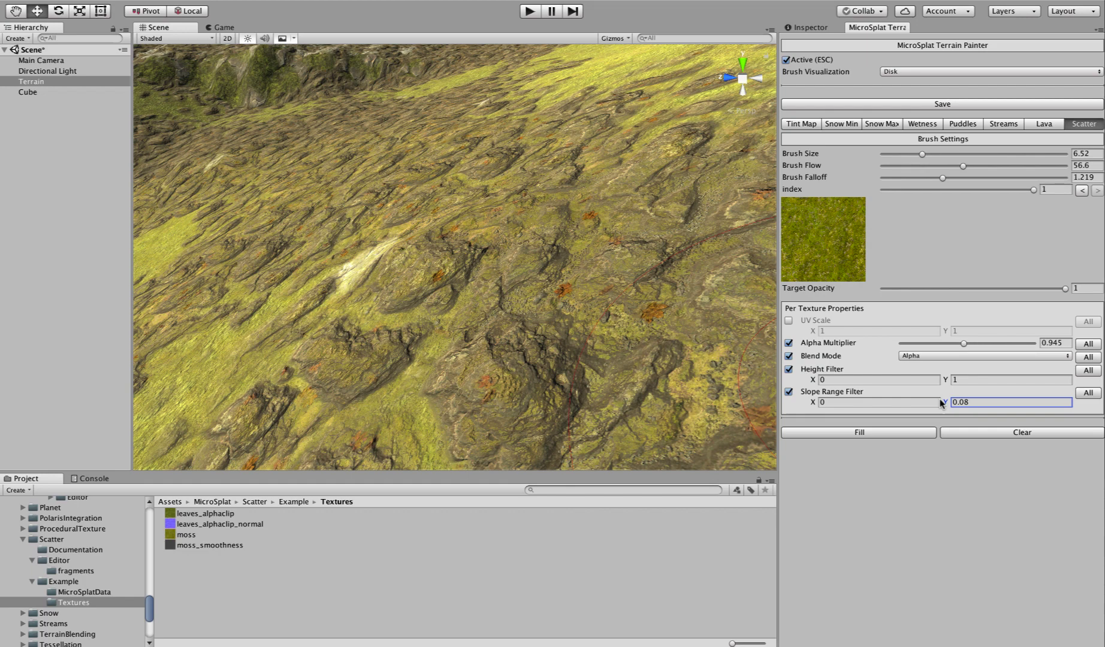
key(BackSpace)
text(5)
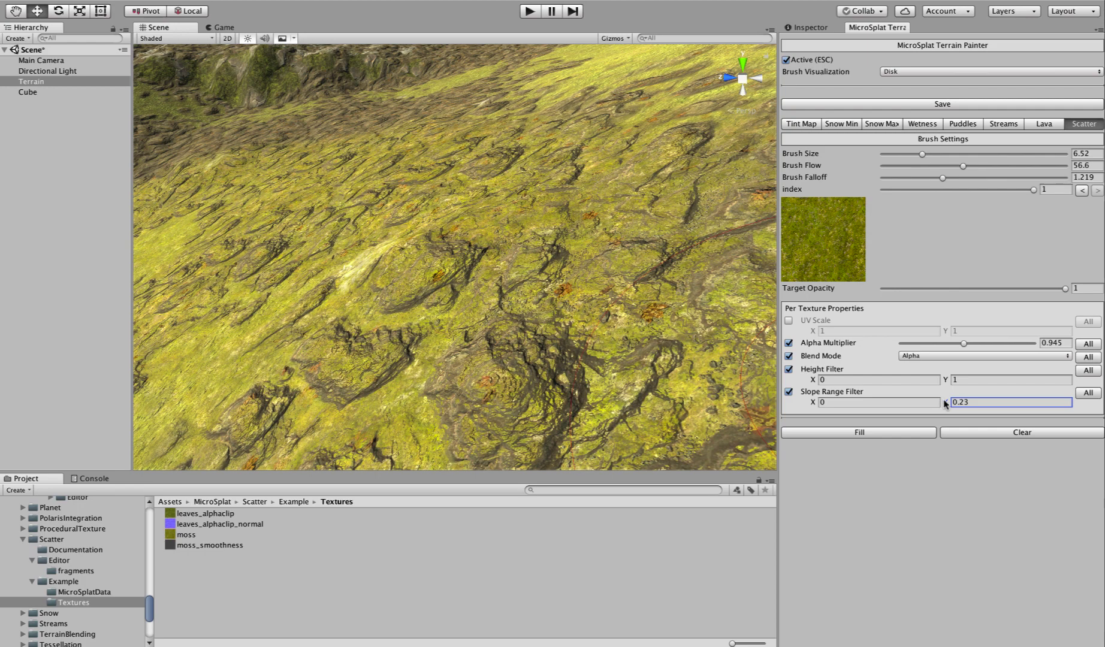
drag(941, 404, 947, 402)
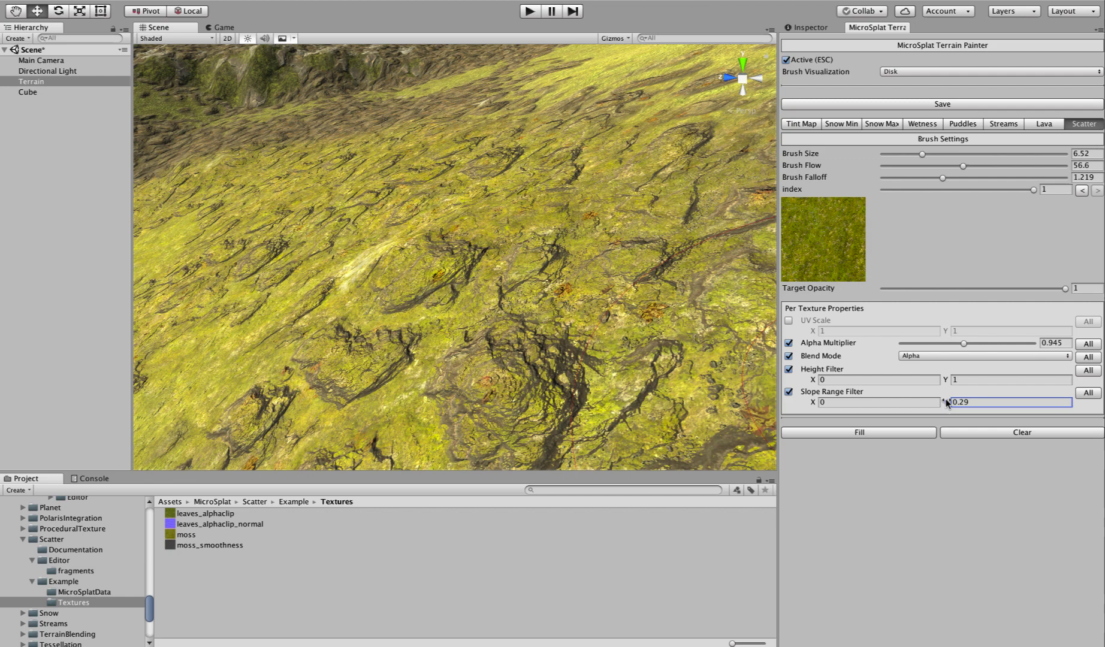
Set the height filter minimum to 0.6 and orbit to inspect the moss result.
click(834, 379)
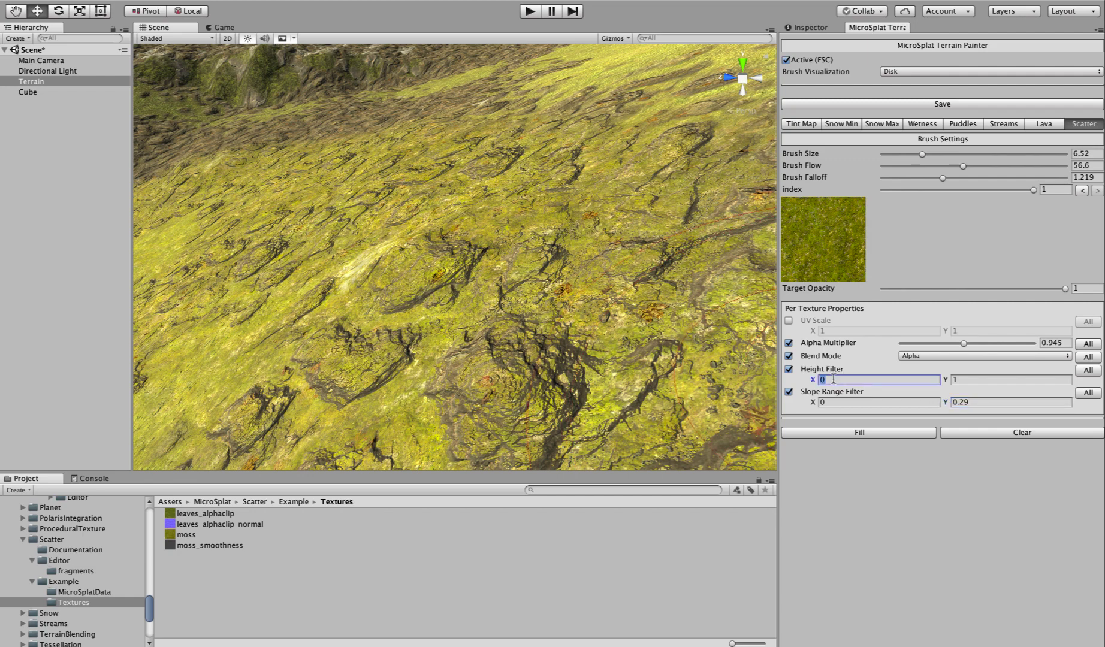
text(.5)
key(BackSpace)
text(6)
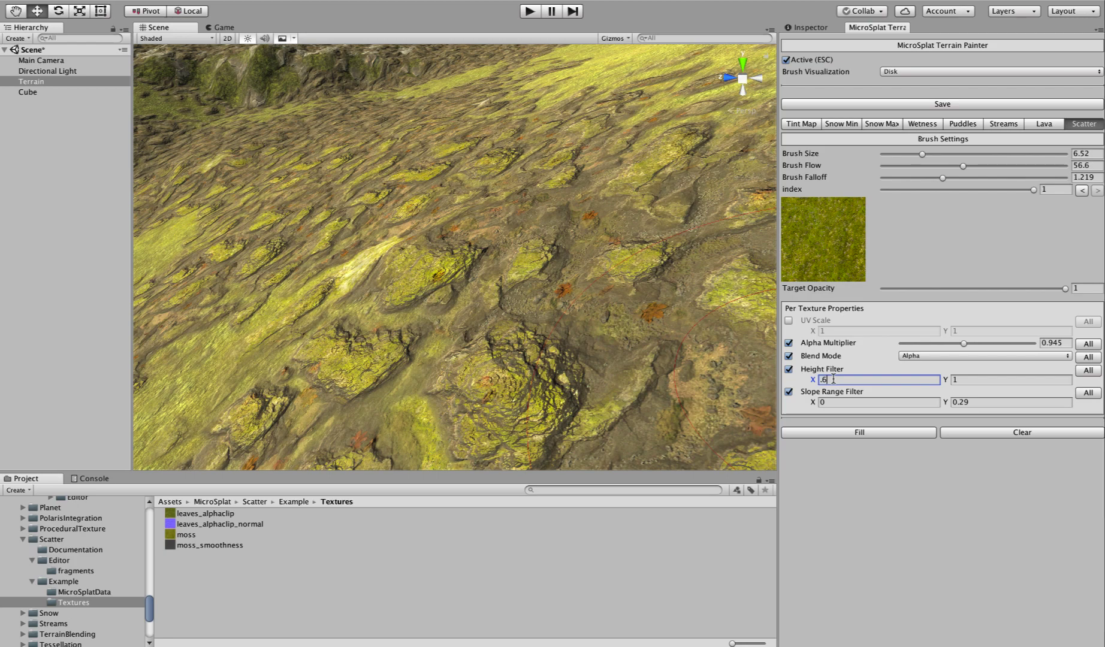
alt+drag(503, 361, 629, 387)
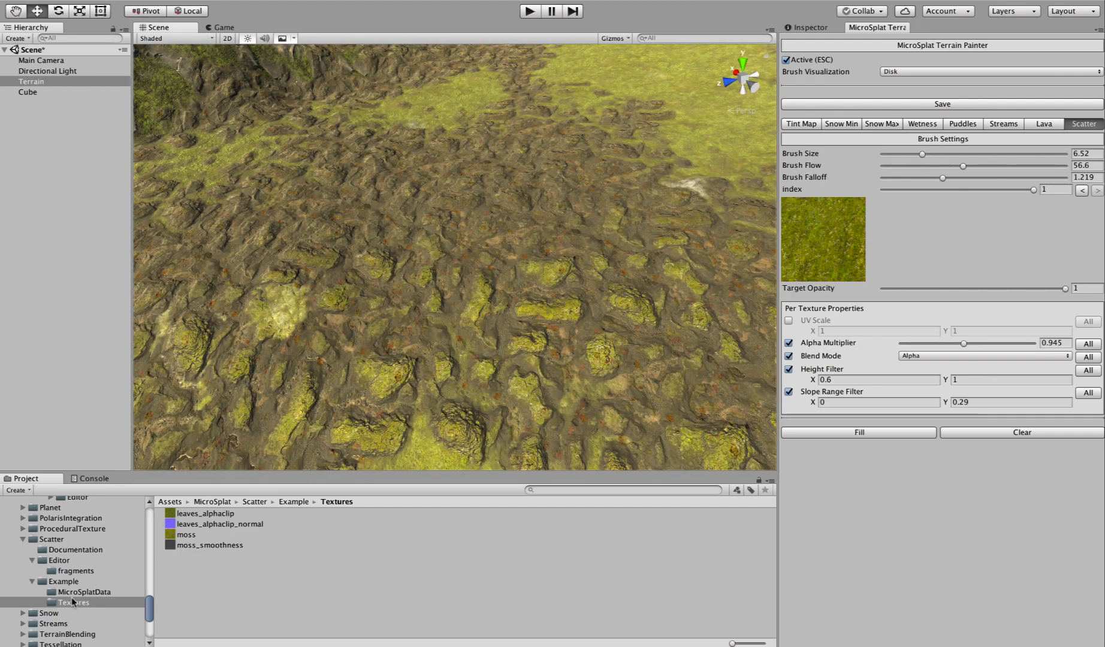
Open the Scatter example's MicroSplatData folder and select the ScatterConfig asset.
click(61, 584)
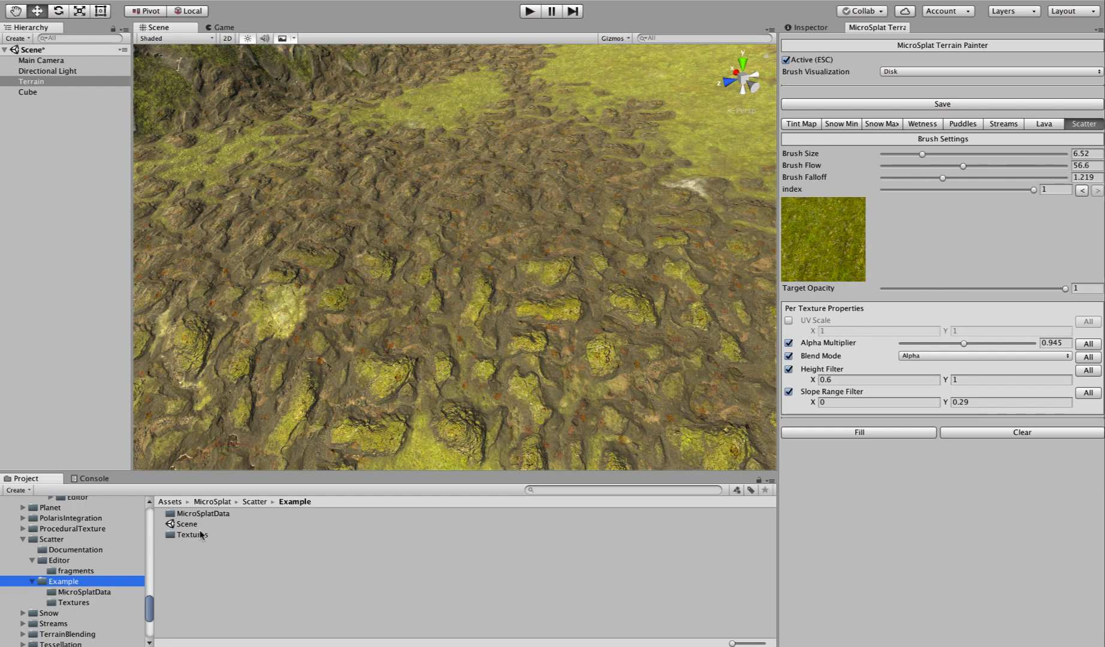
click(94, 592)
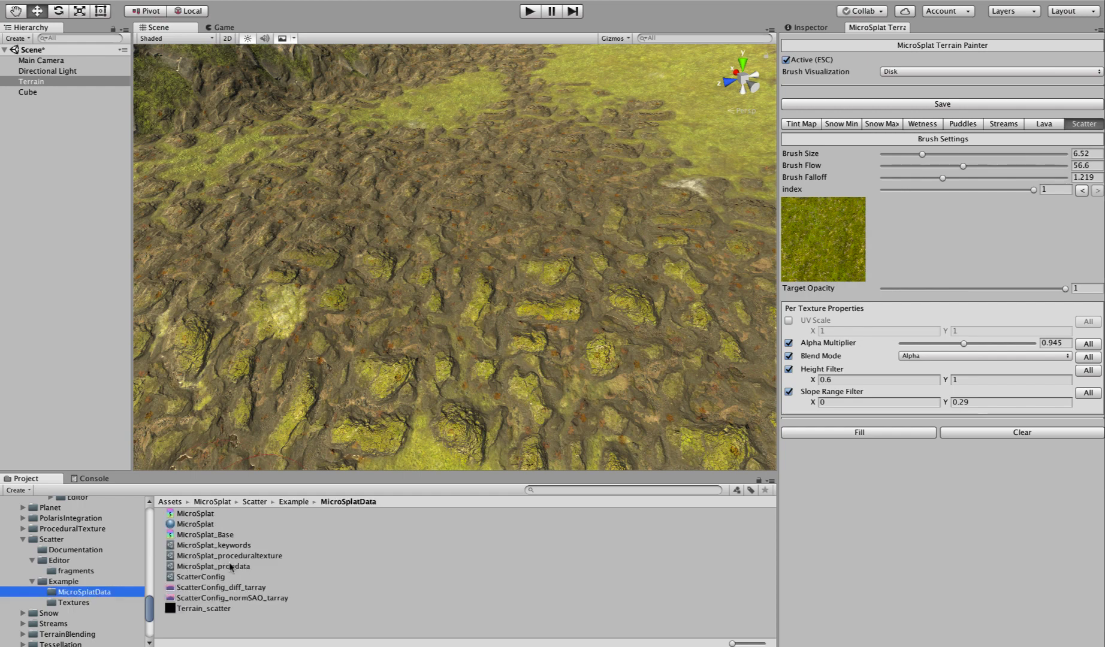
click(190, 577)
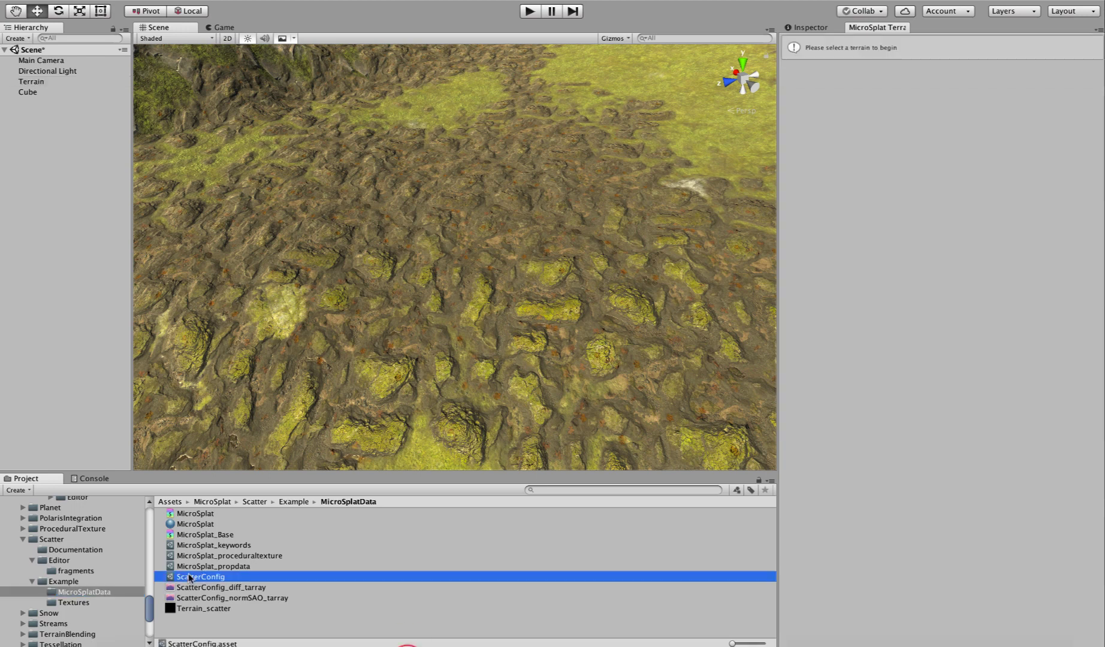
right_click(254, 615)
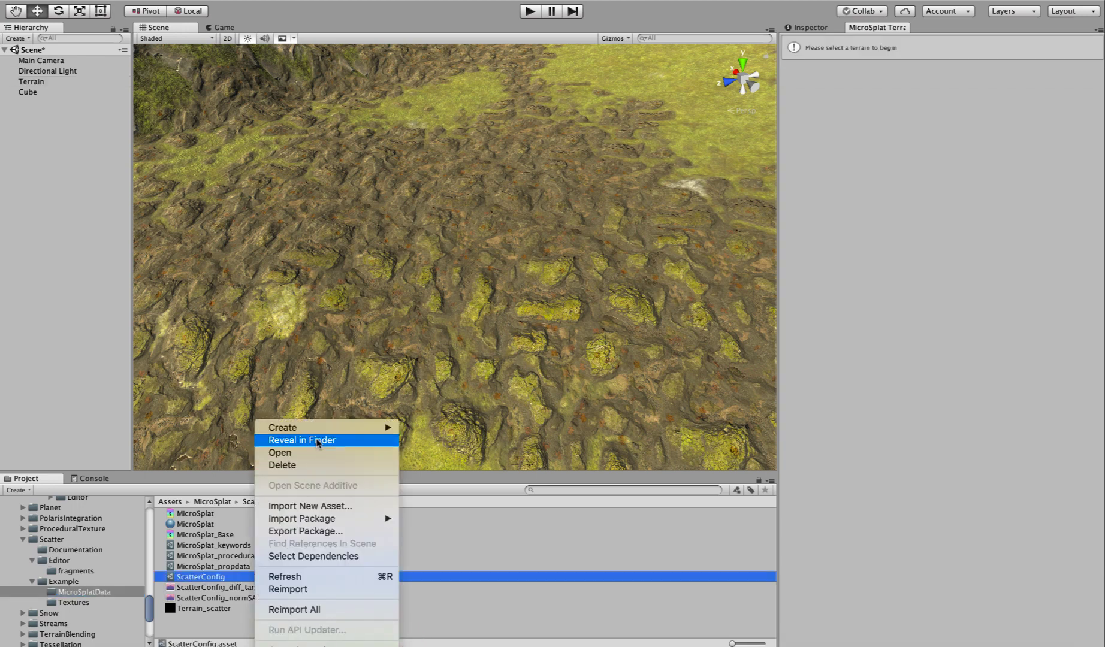
mouse_move(318, 432)
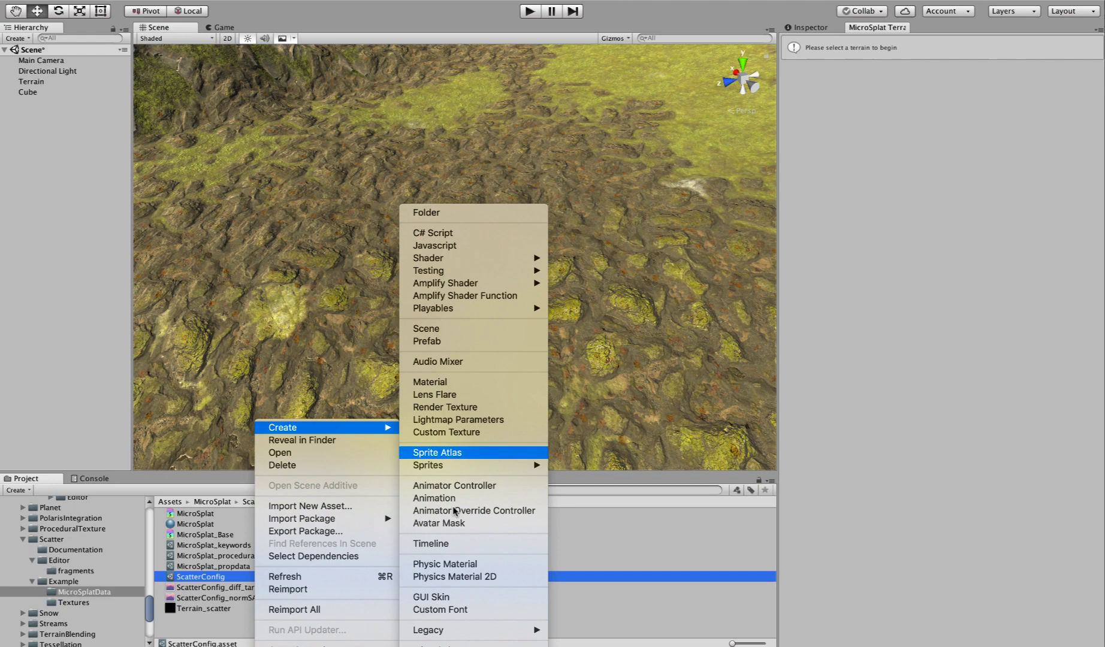
mouse_move(455, 645)
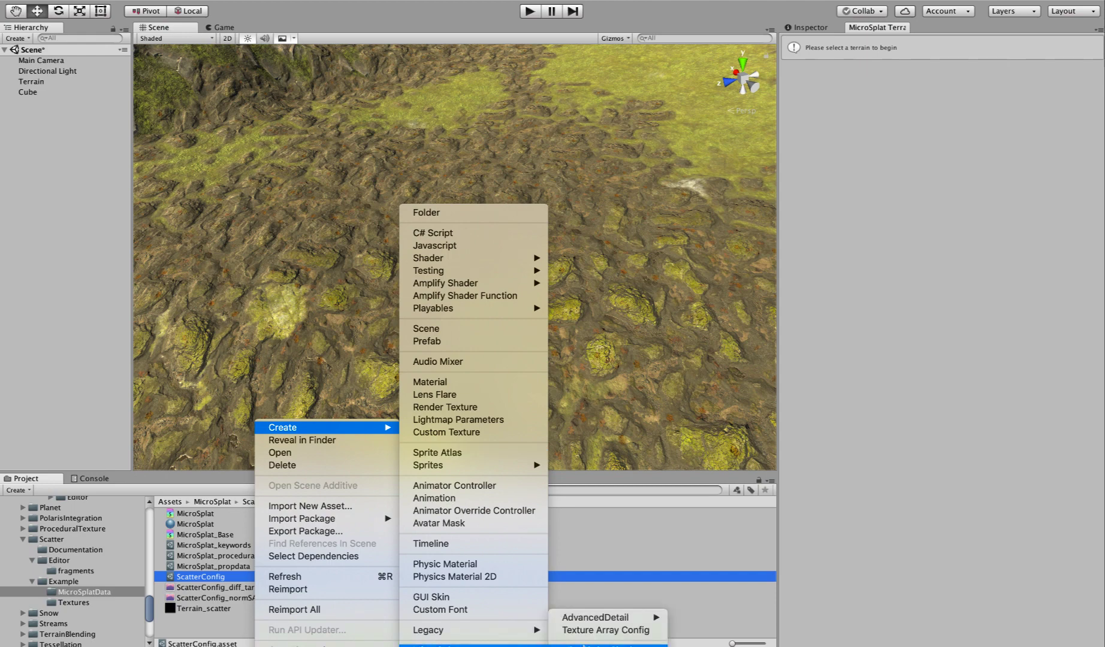
click(659, 516)
click(219, 578)
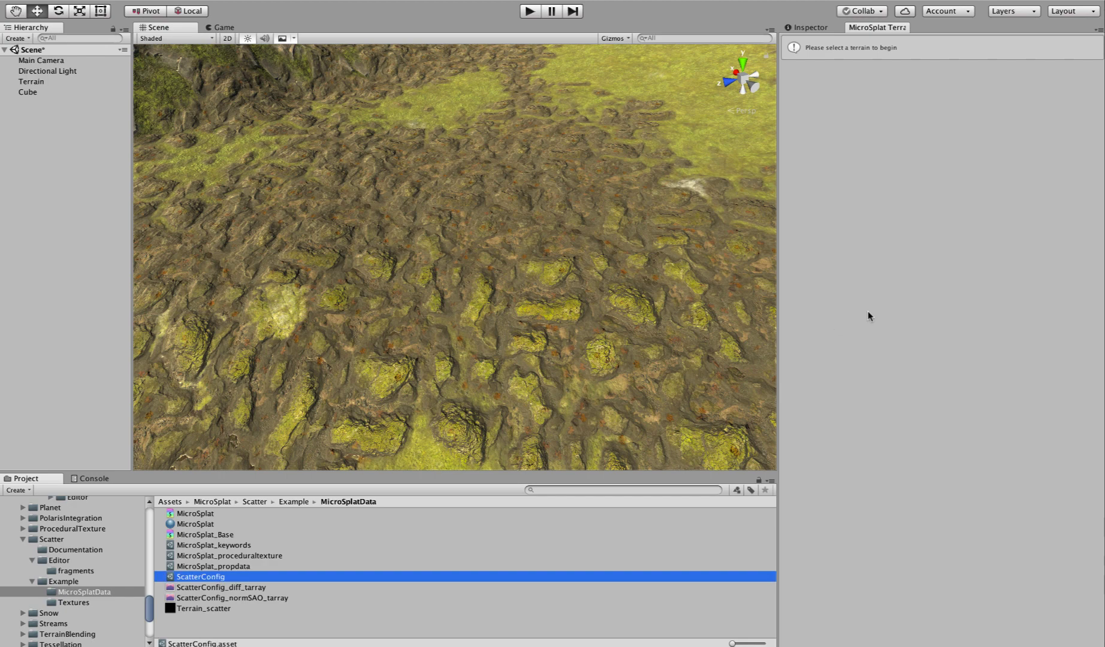
Show ScatterConfig in the Inspector with Texturing Mode kept on Scatter, and widen the panel.
click(812, 28)
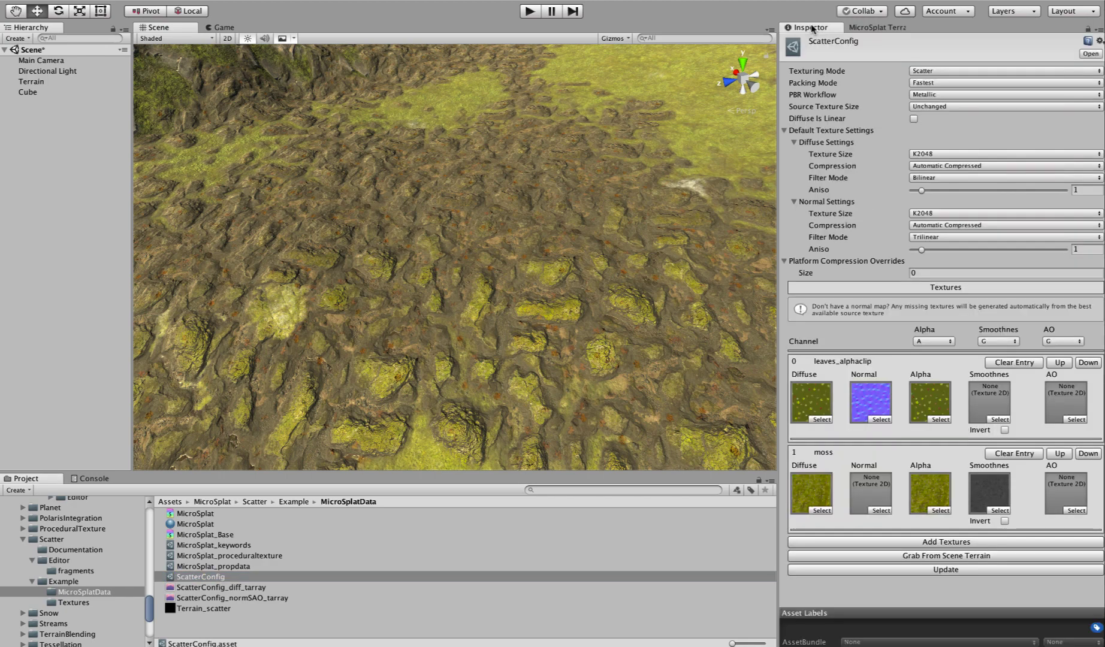
click(927, 72)
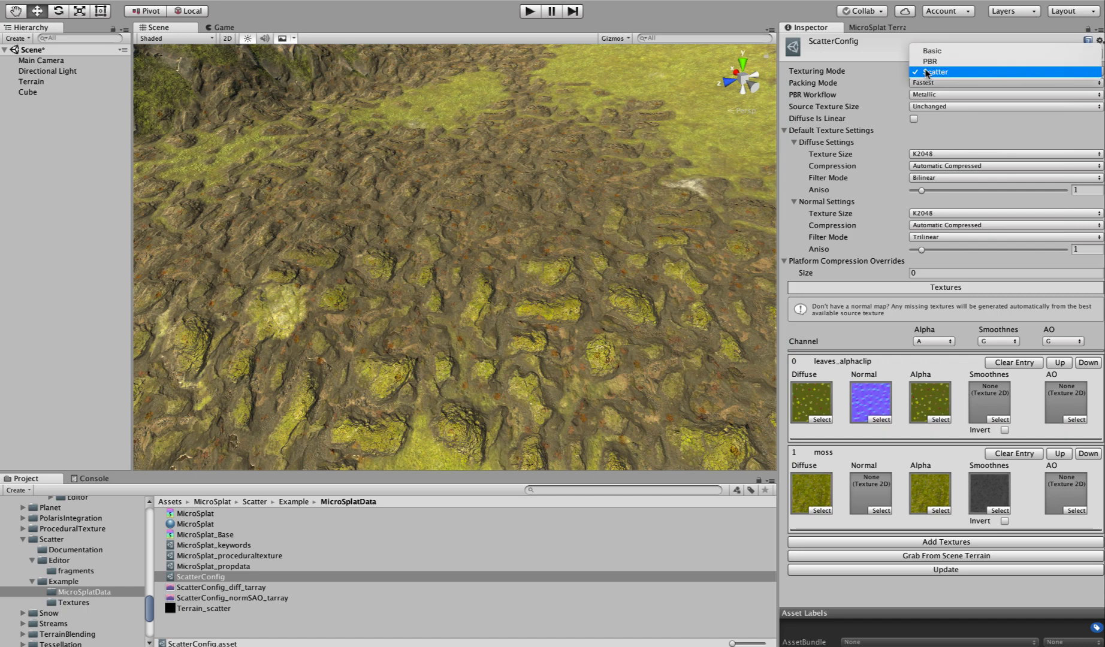
click(824, 64)
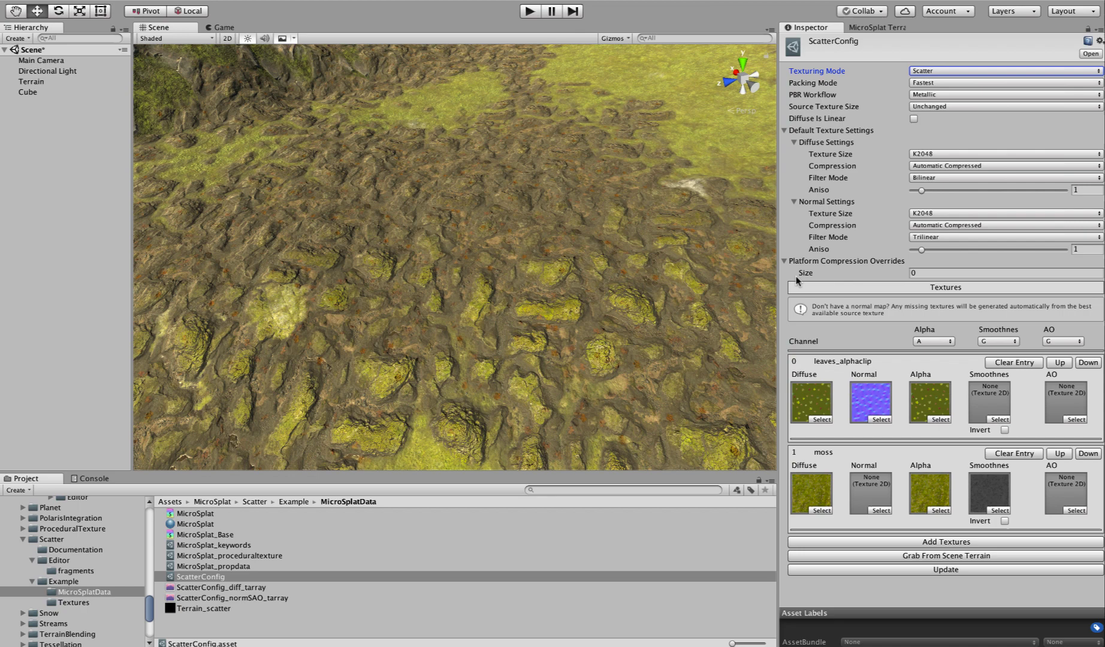
drag(778, 250, 749, 256)
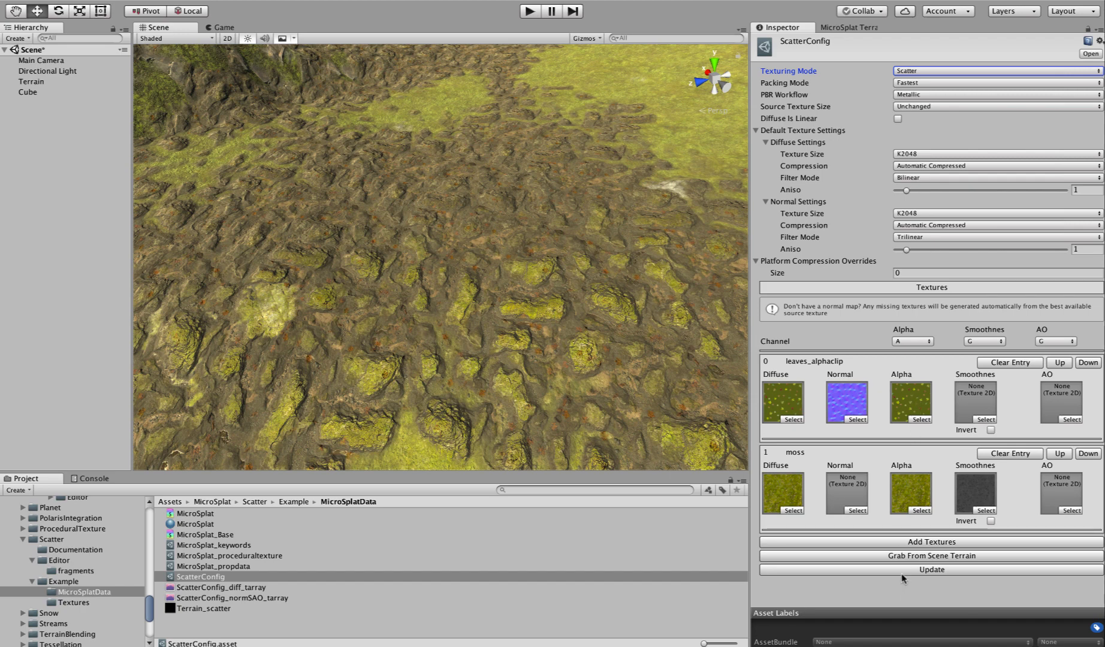
Preview the ScatterConfig_diff_tarray and ScatterConfig_normSAO_tarray texture arrays.
click(223, 590)
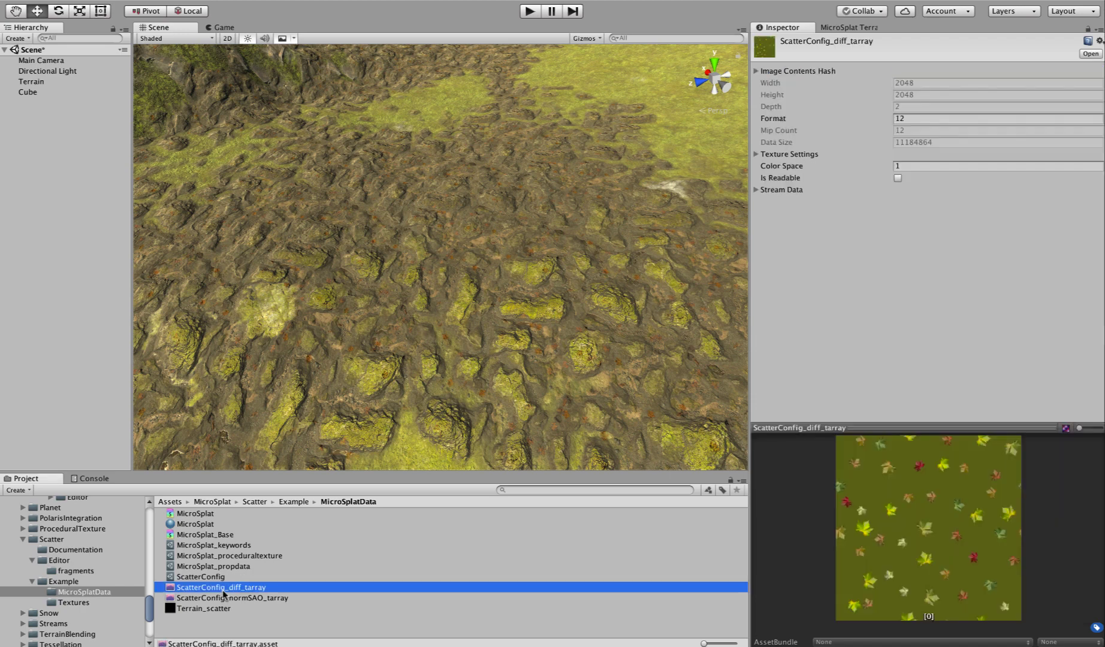
click(245, 600)
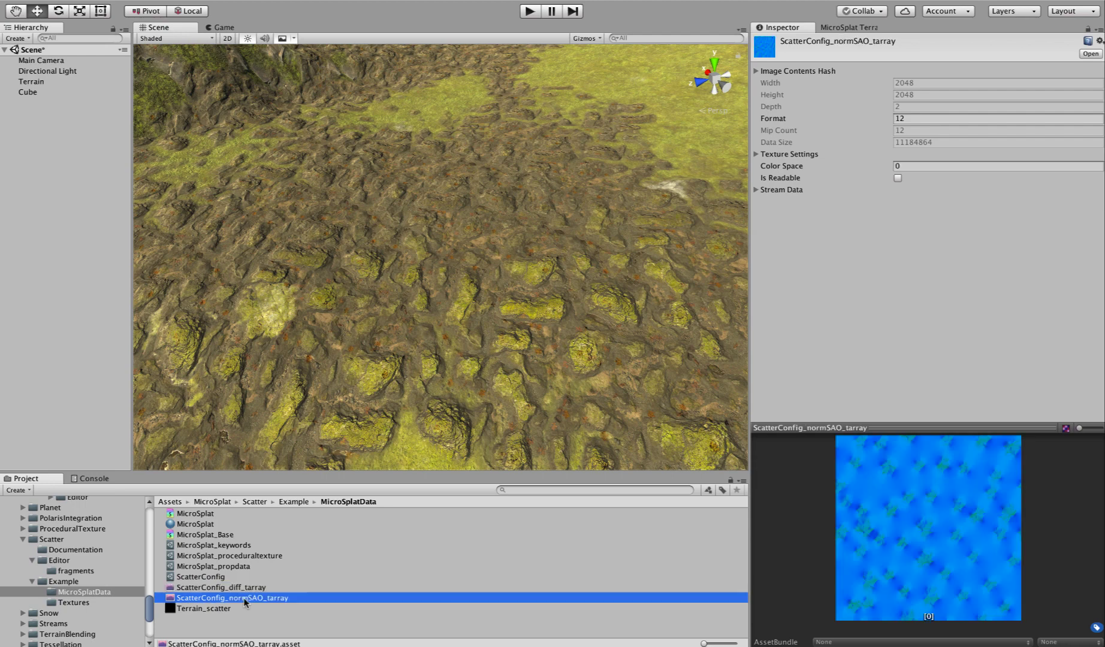
click(239, 590)
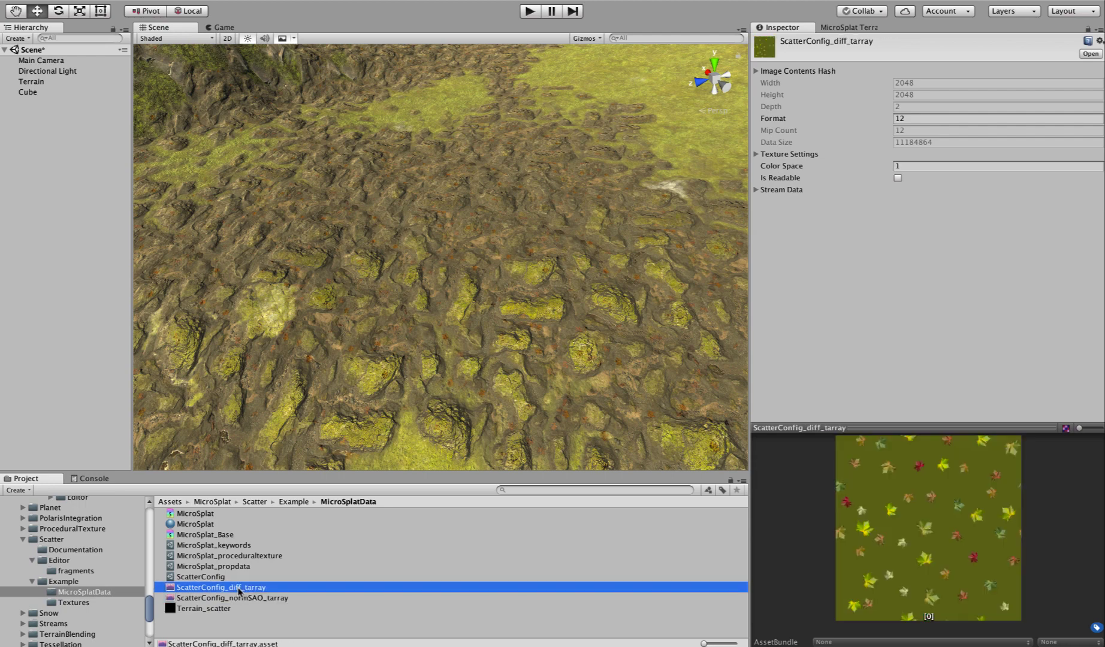
Bring up the MicroSplat material's Scatter settings and orbit onto the leaf-covered ground.
click(196, 527)
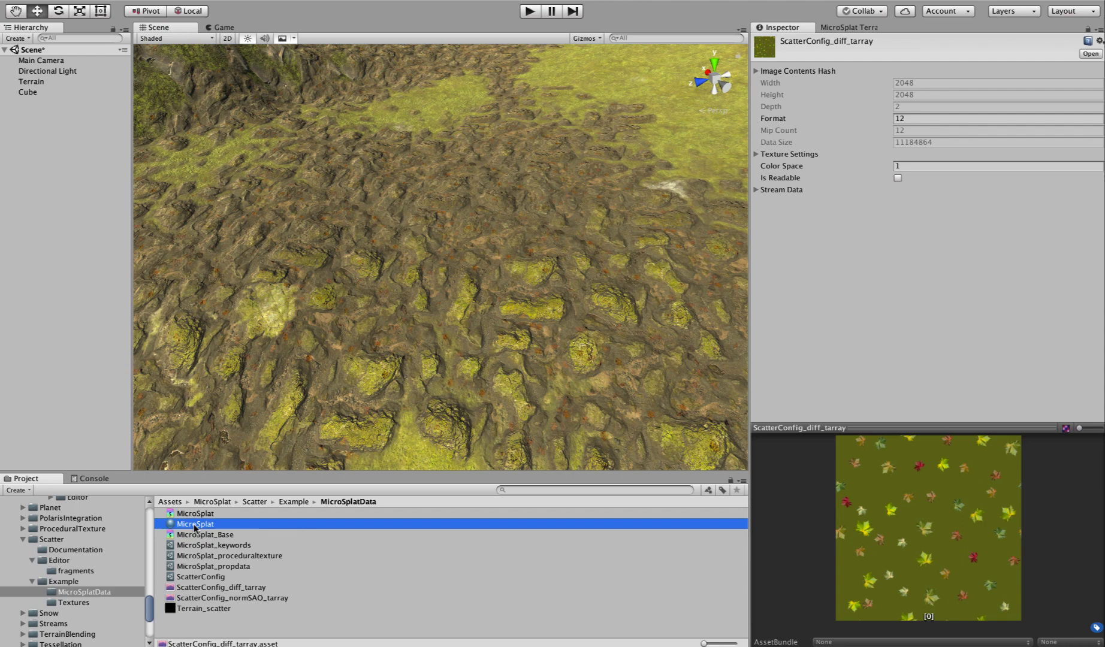
scroll(829, 314, down, 10)
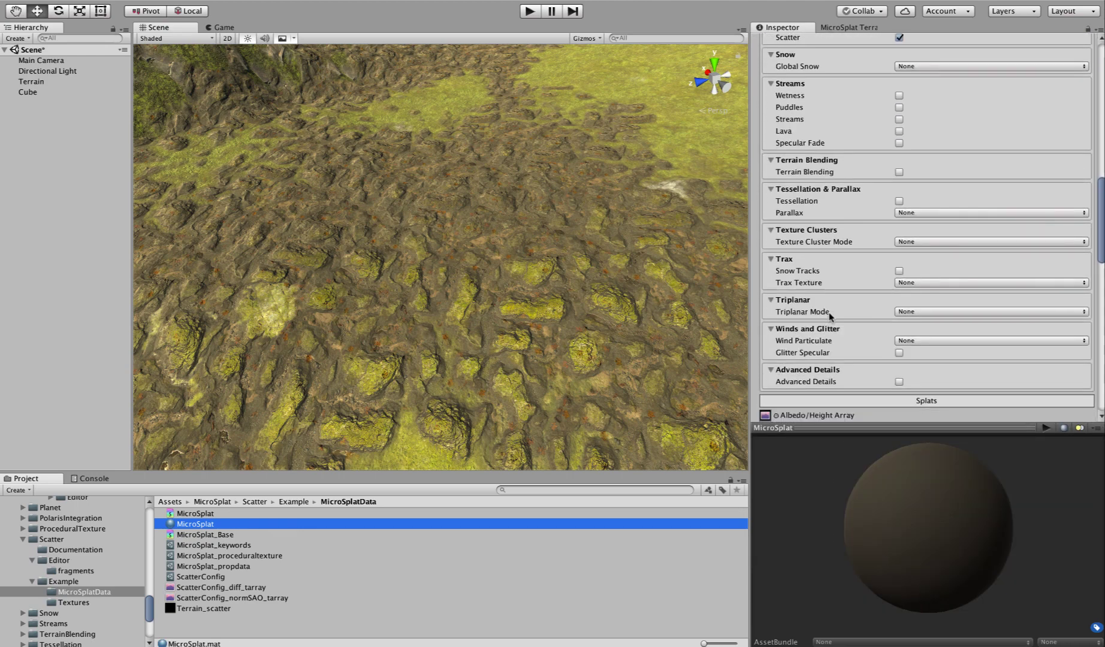
scroll(829, 313, down, 10)
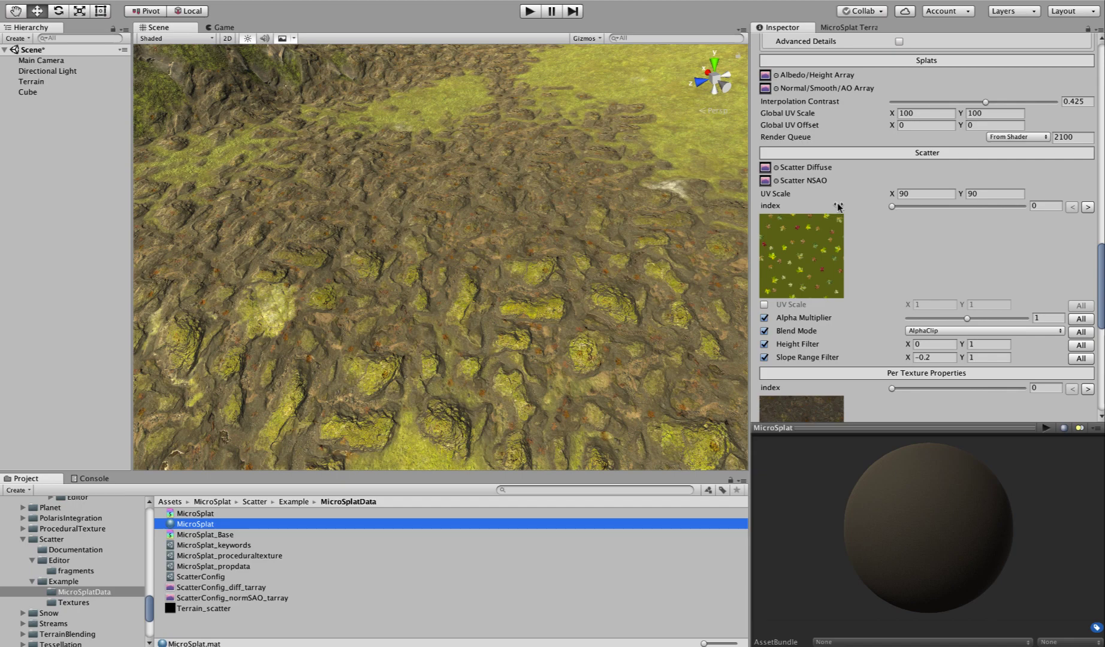
right_drag(384, 336, 490, 353)
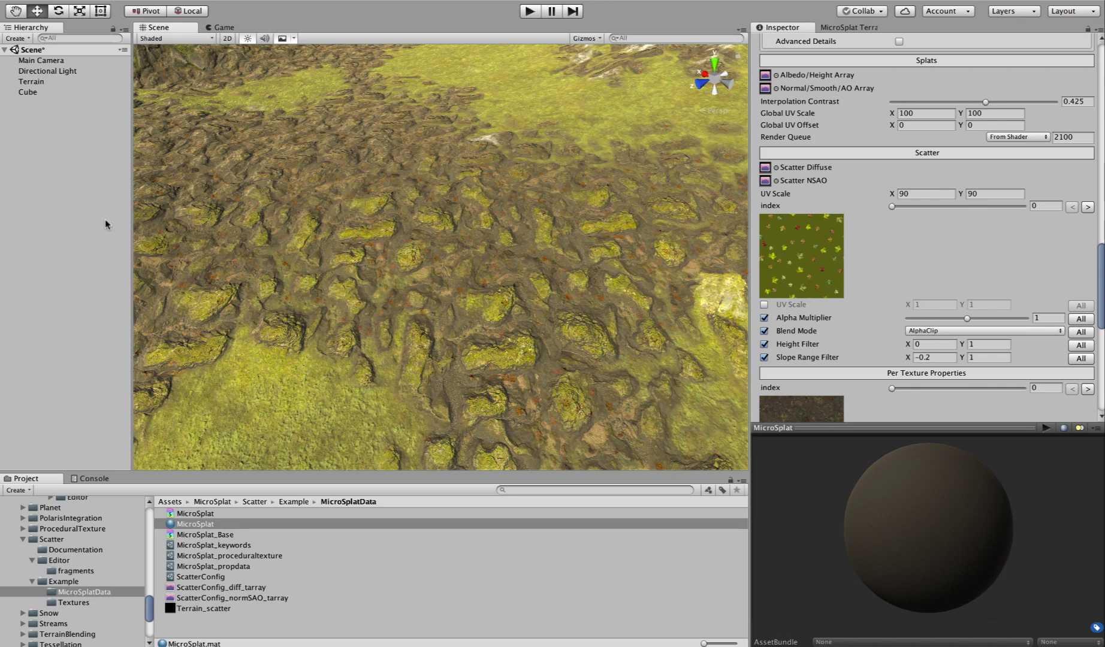
Orbit around the painted hills, then show Terrain_scatter's import settings (512×512 RGBA 32 bit, Read/Write).
alt+drag(372, 282, 420, 243)
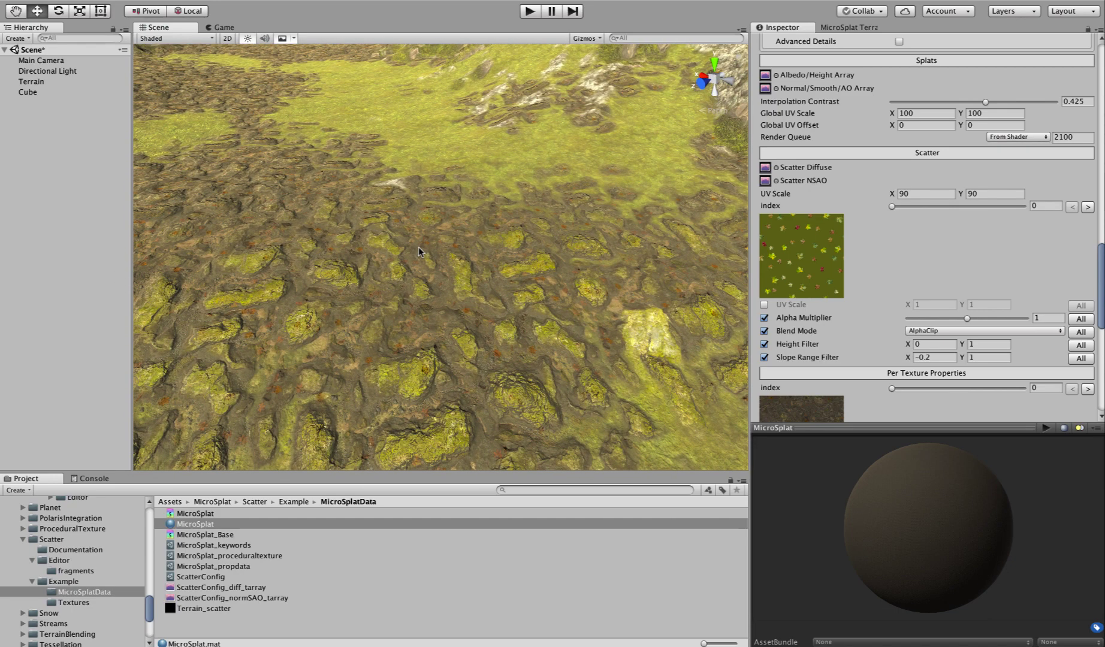
alt+drag(385, 304, 382, 374)
click(206, 609)
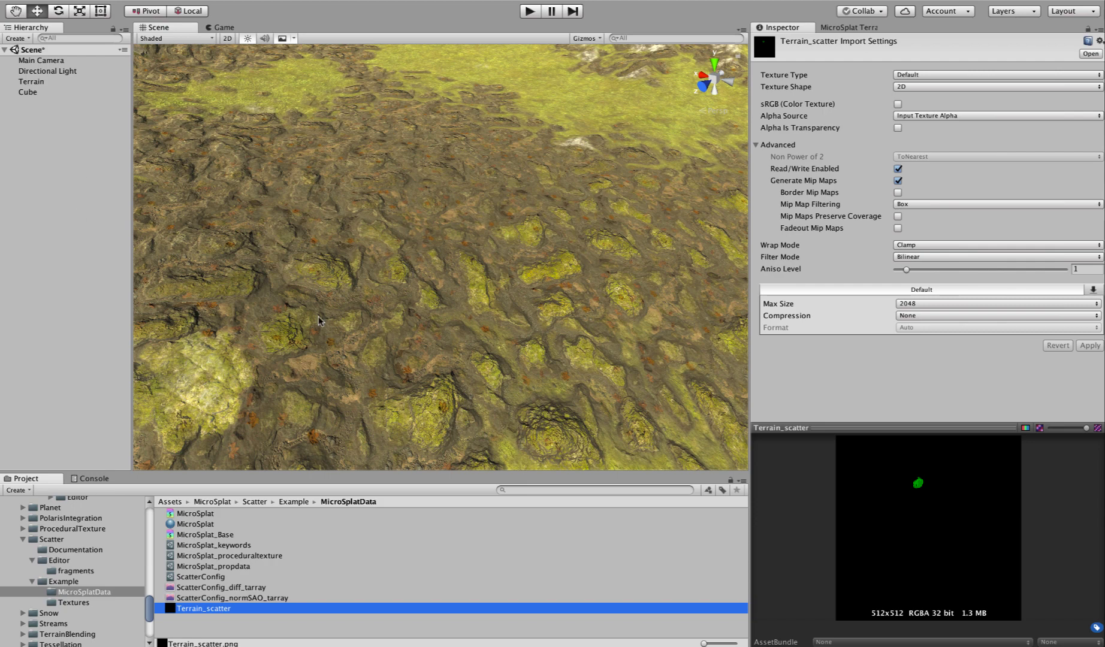
right_drag(355, 329, 310, 298)
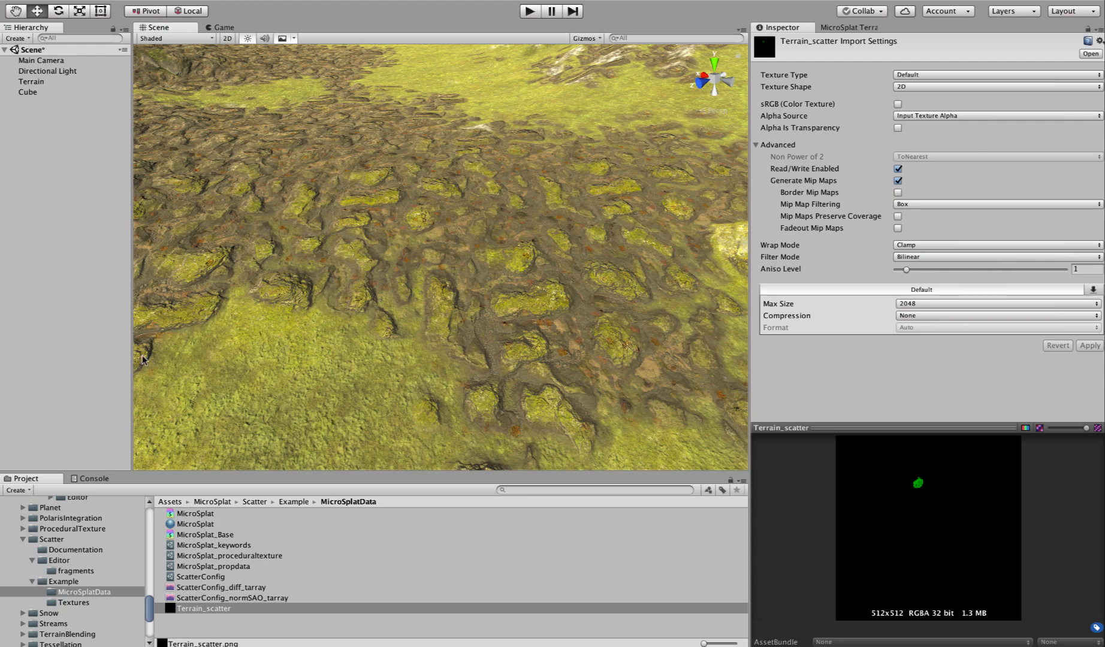
alt+drag(383, 272, 260, 277)
scroll(260, 277, down, 5)
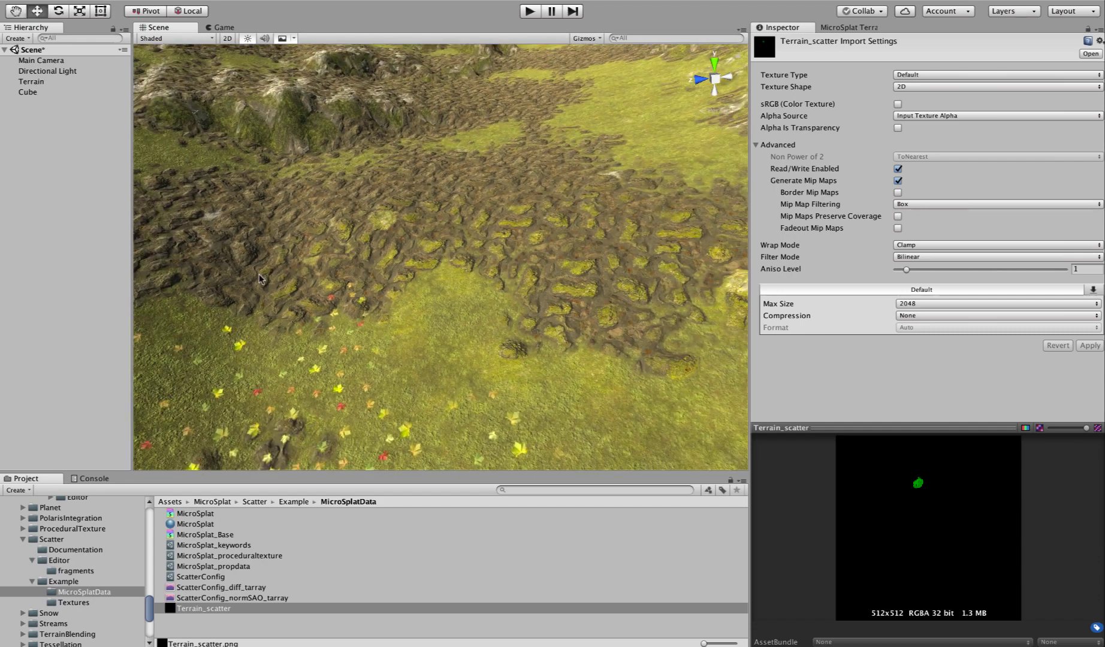
alt+drag(491, 321, 643, 232)
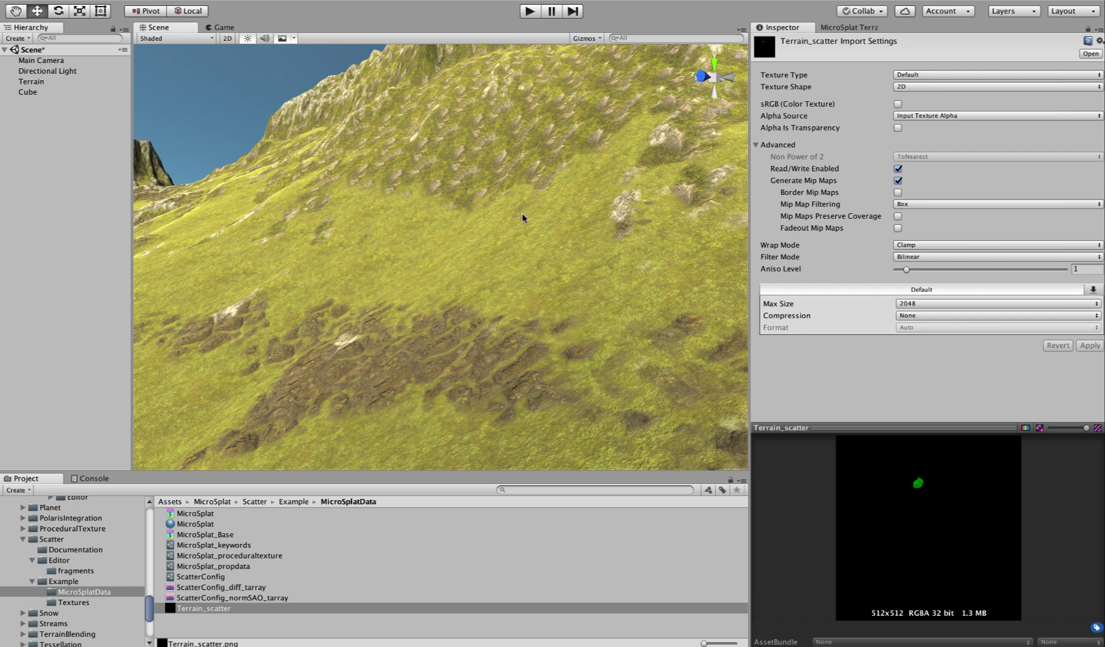
alt+drag(522, 218, 458, 401)
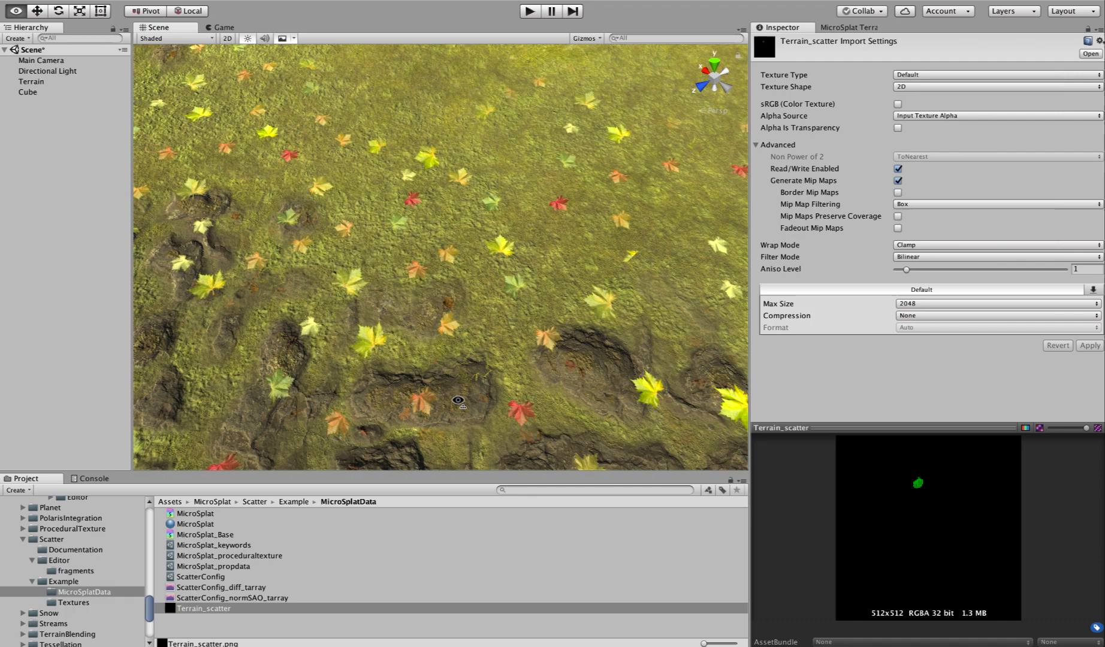
scroll(458, 400, down, 5)
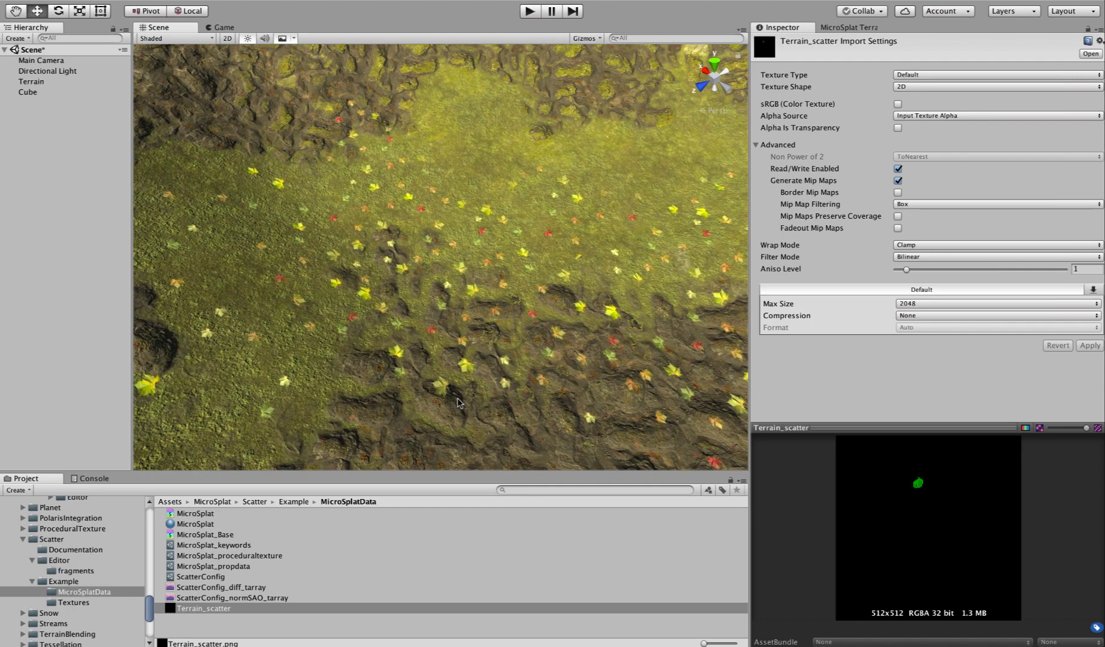